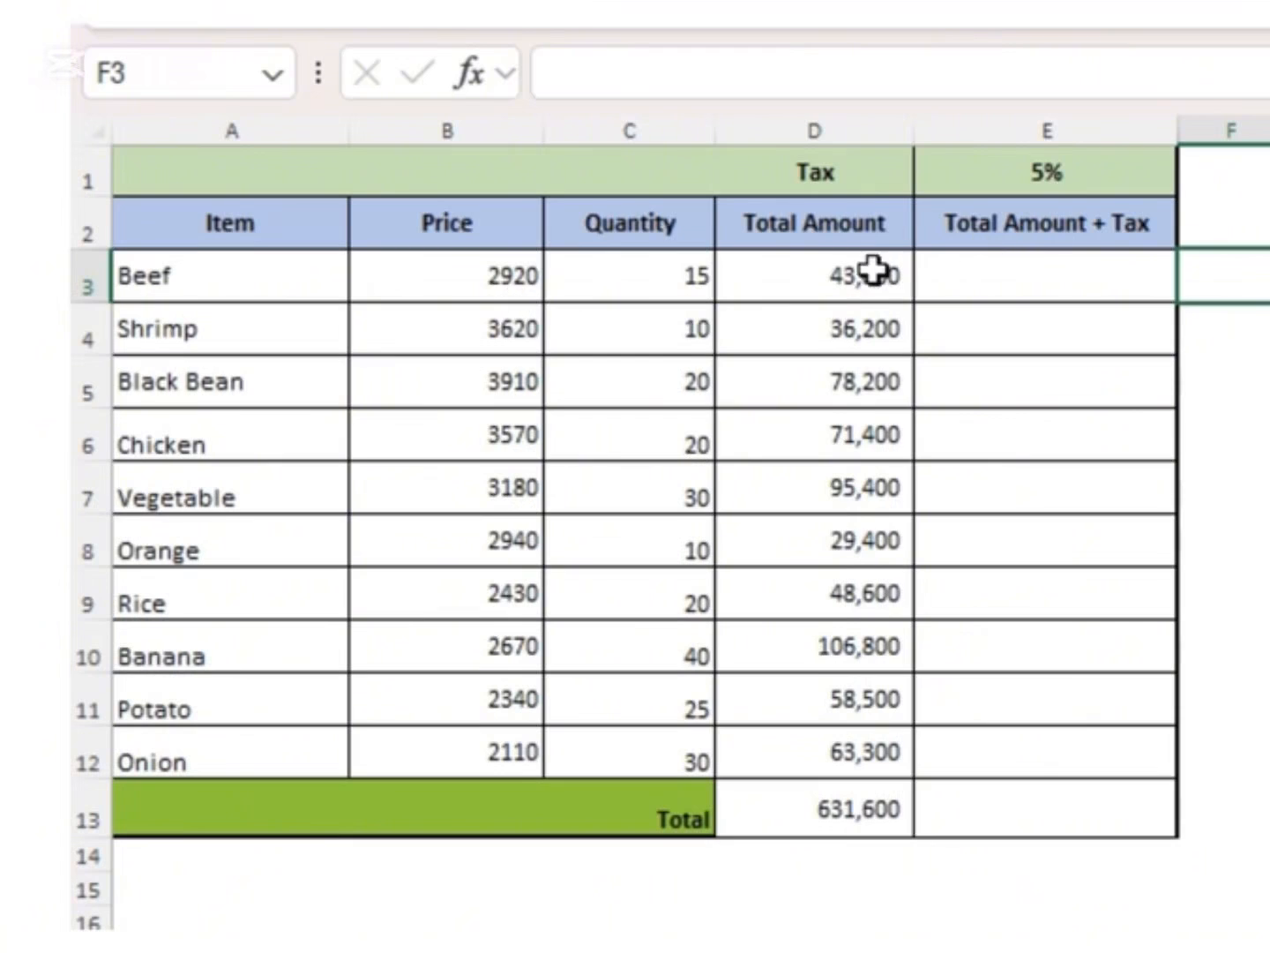
Step: Clear the Total Amount values for all items in D3:D12
left_click_drag(873, 273, 893, 758)
key("Delete")
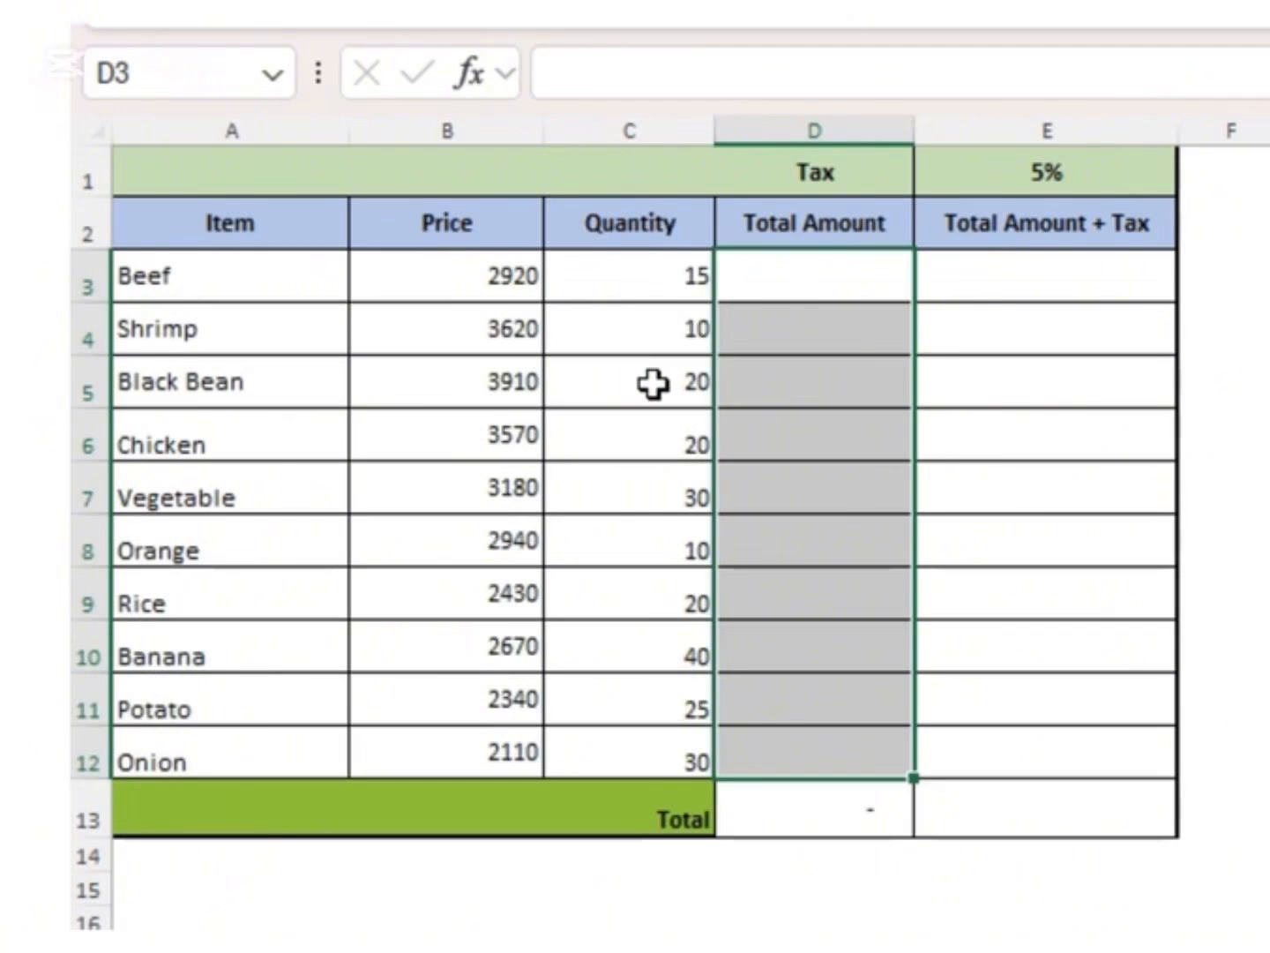
Step: Calculate Beef's total amount in D3 by multiplying price by quantity with =B3*C3
left_click(457, 293)
left_click(599, 269)
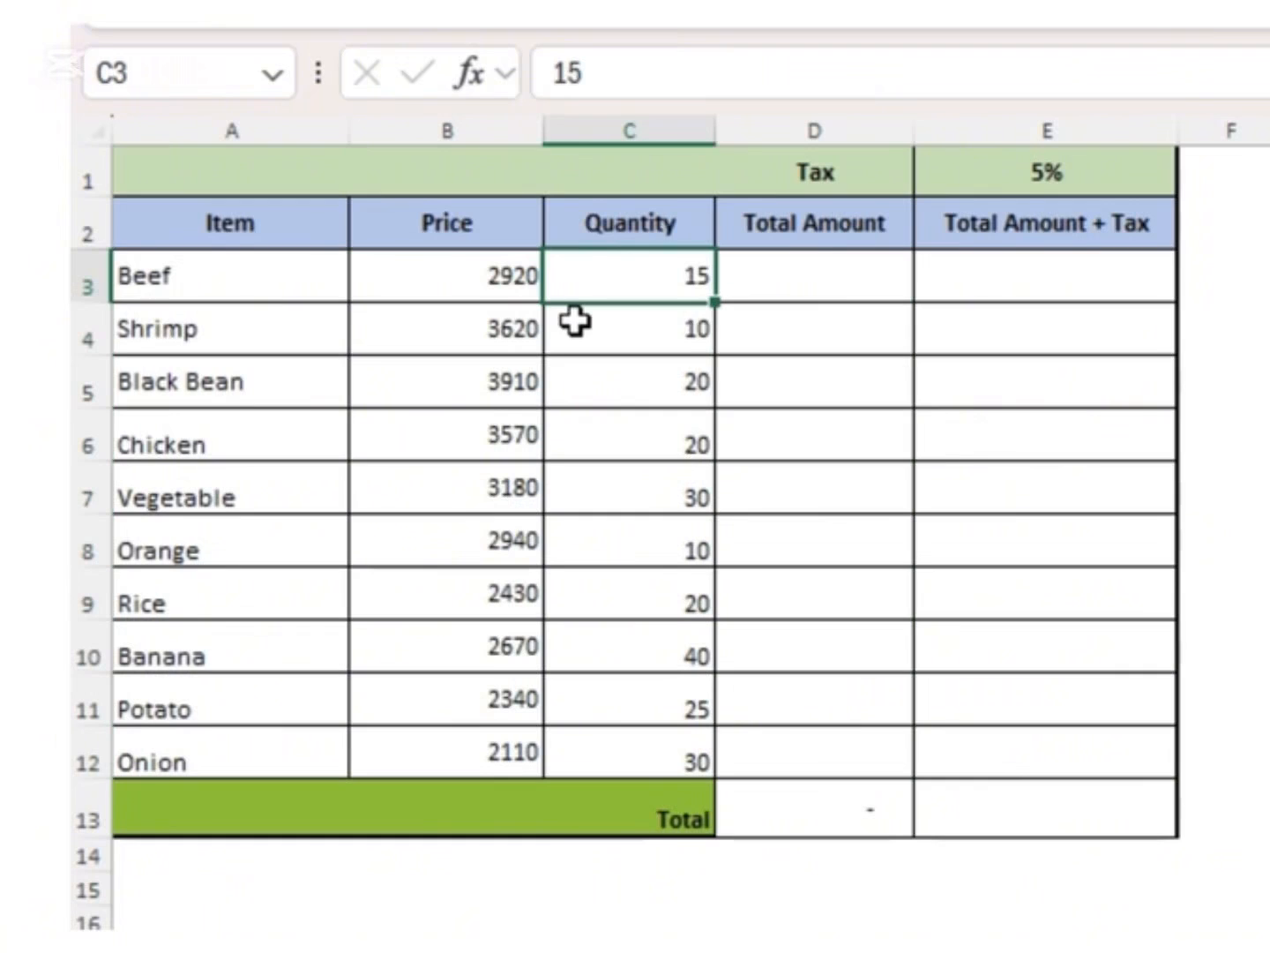
left_click(838, 263)
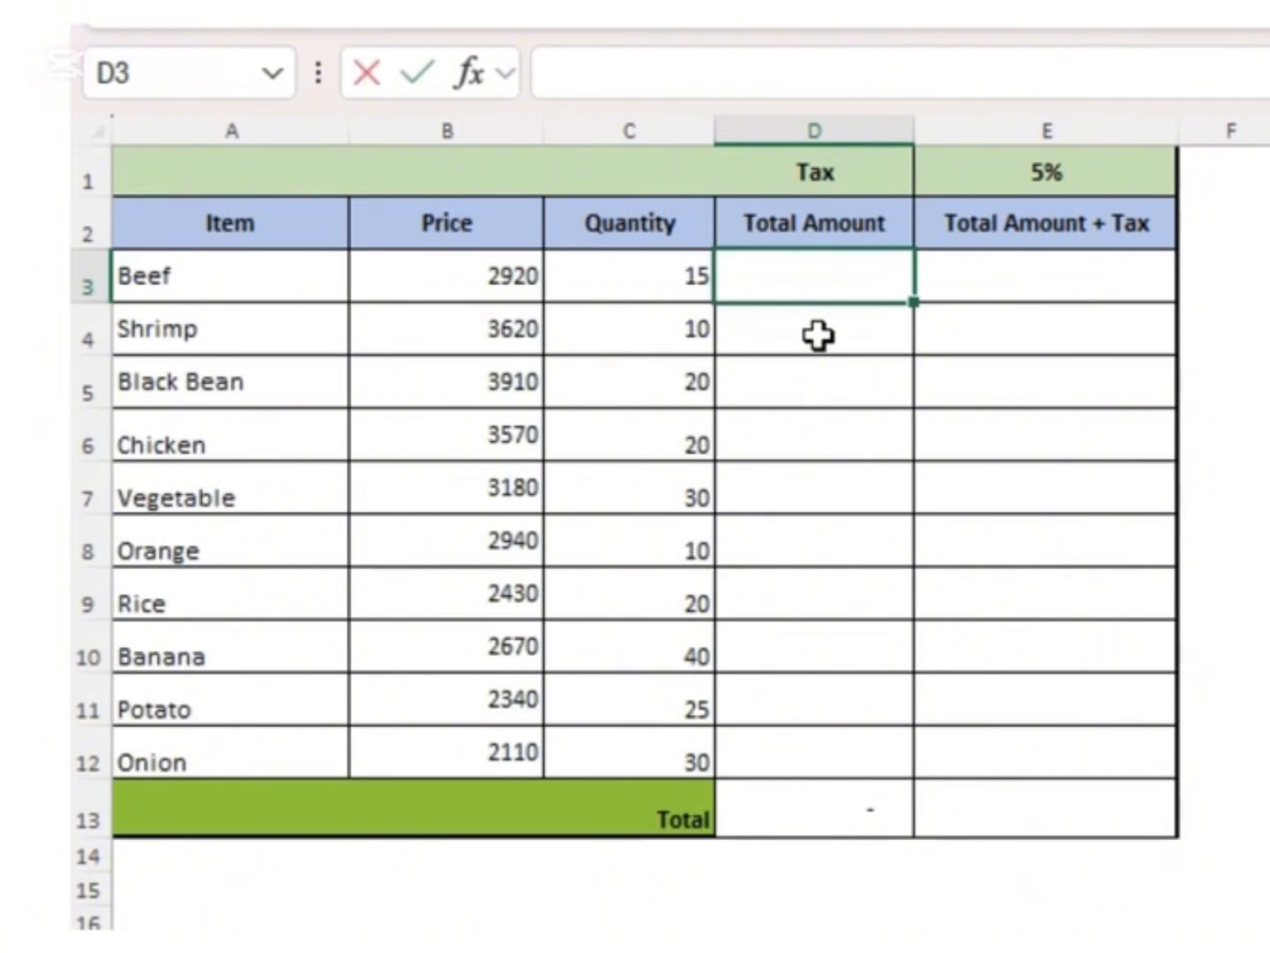
type("=")
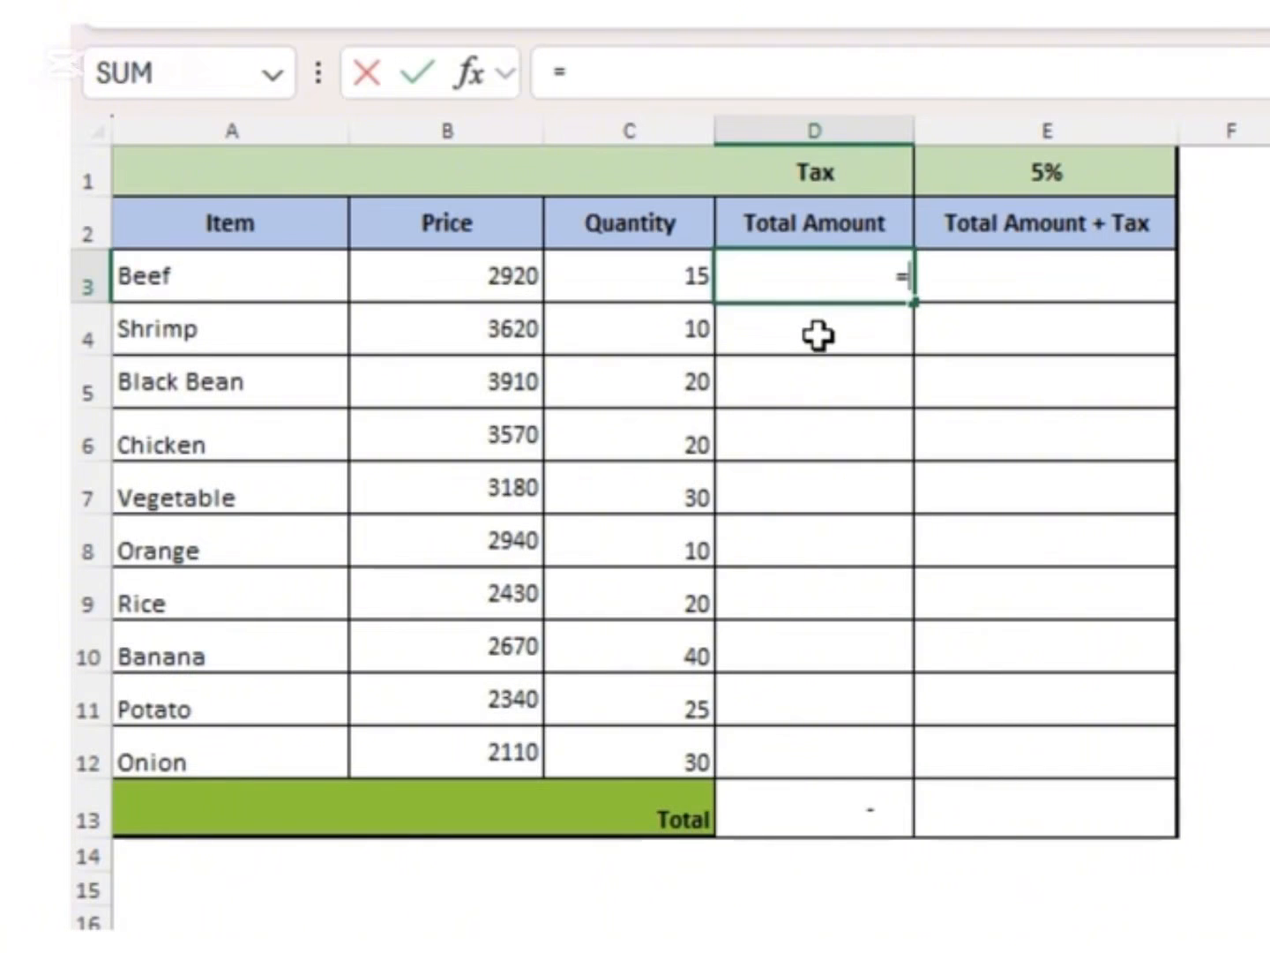
left_click(504, 279)
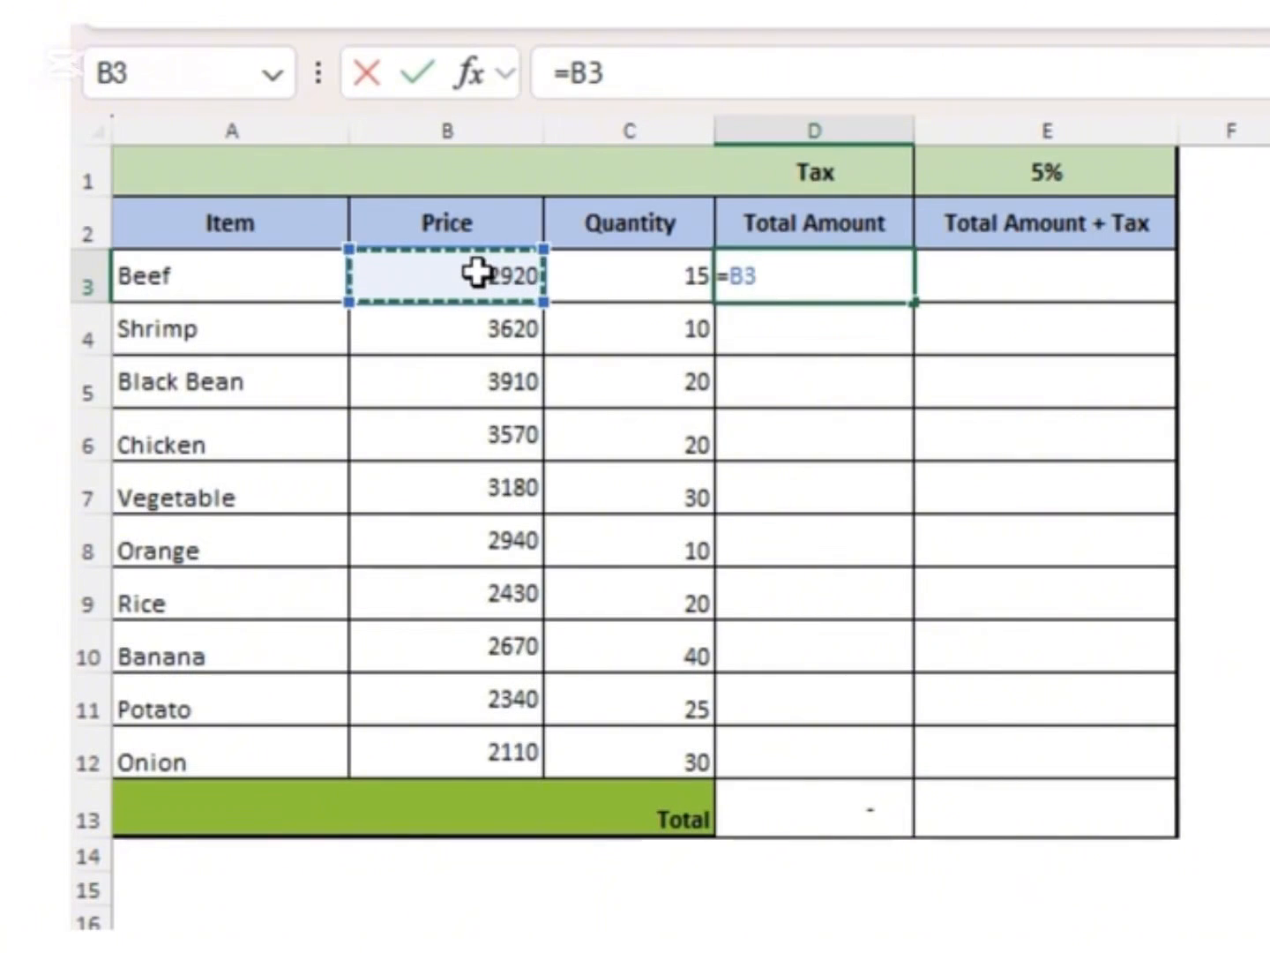
type("*")
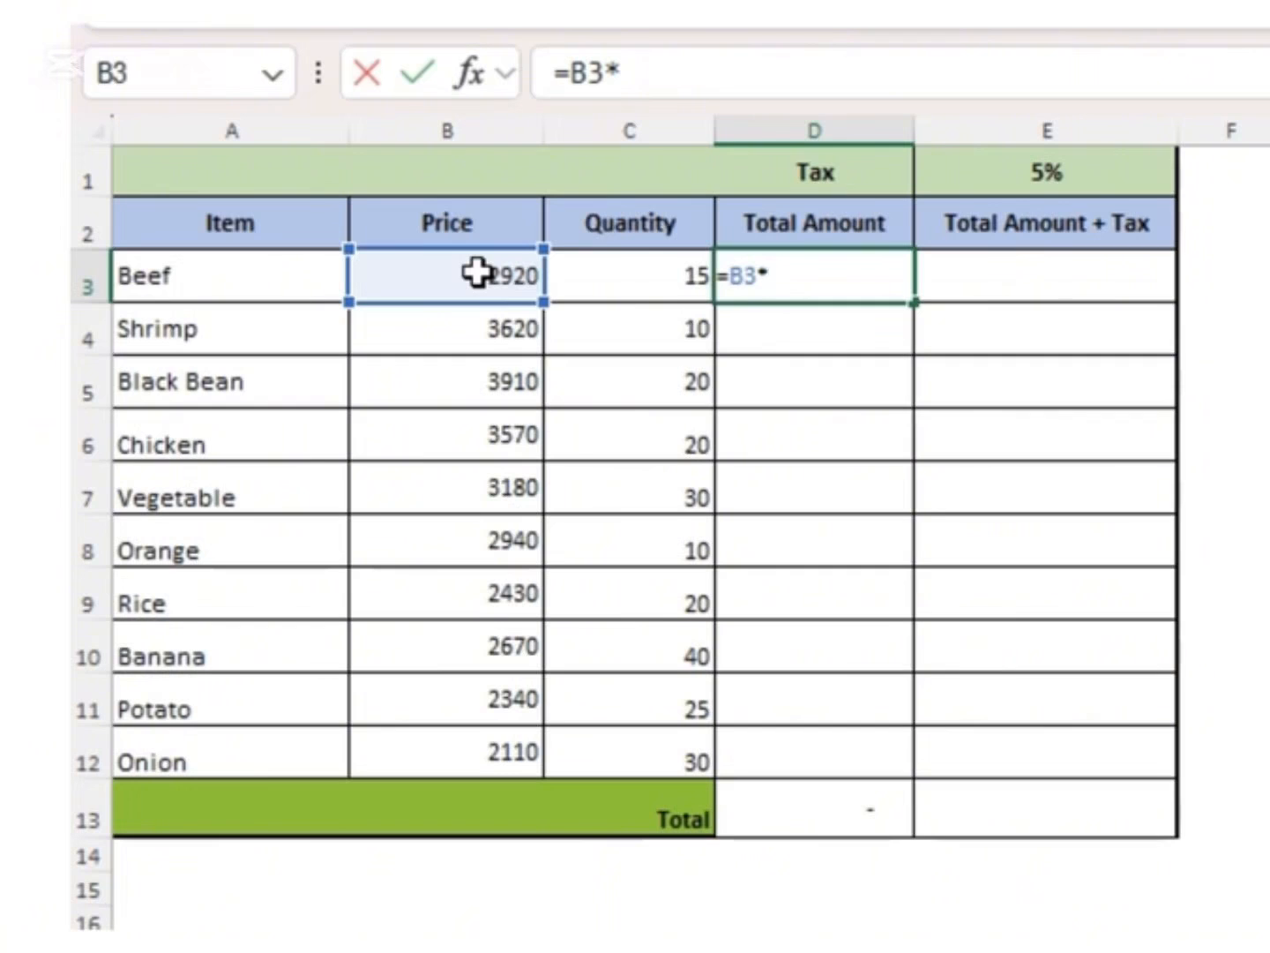
left_click(676, 277)
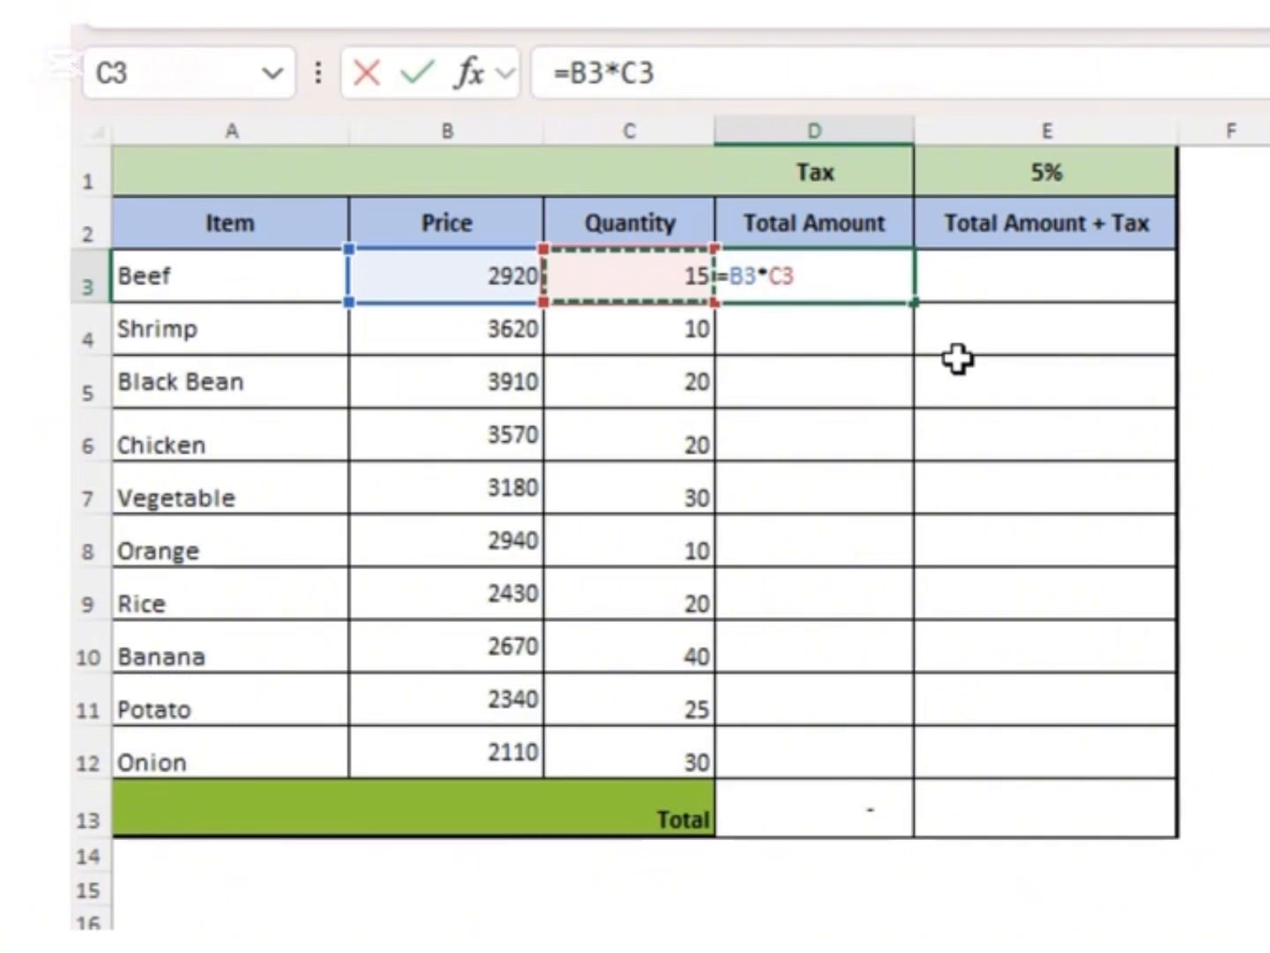
key("Return")
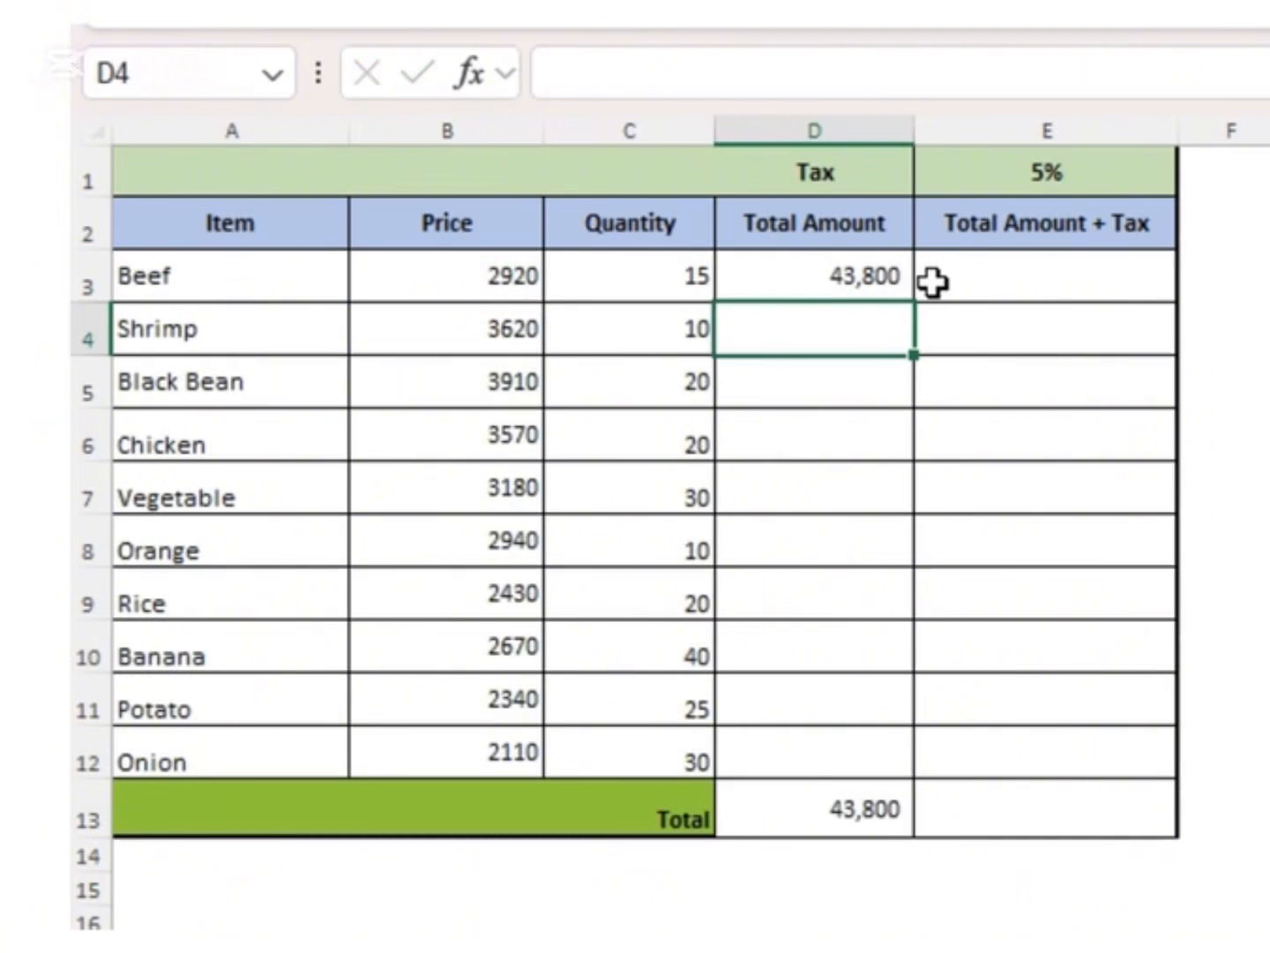
Step: Calculate Shrimp's total amount in D4 with the formula =B4*C4
type("=")
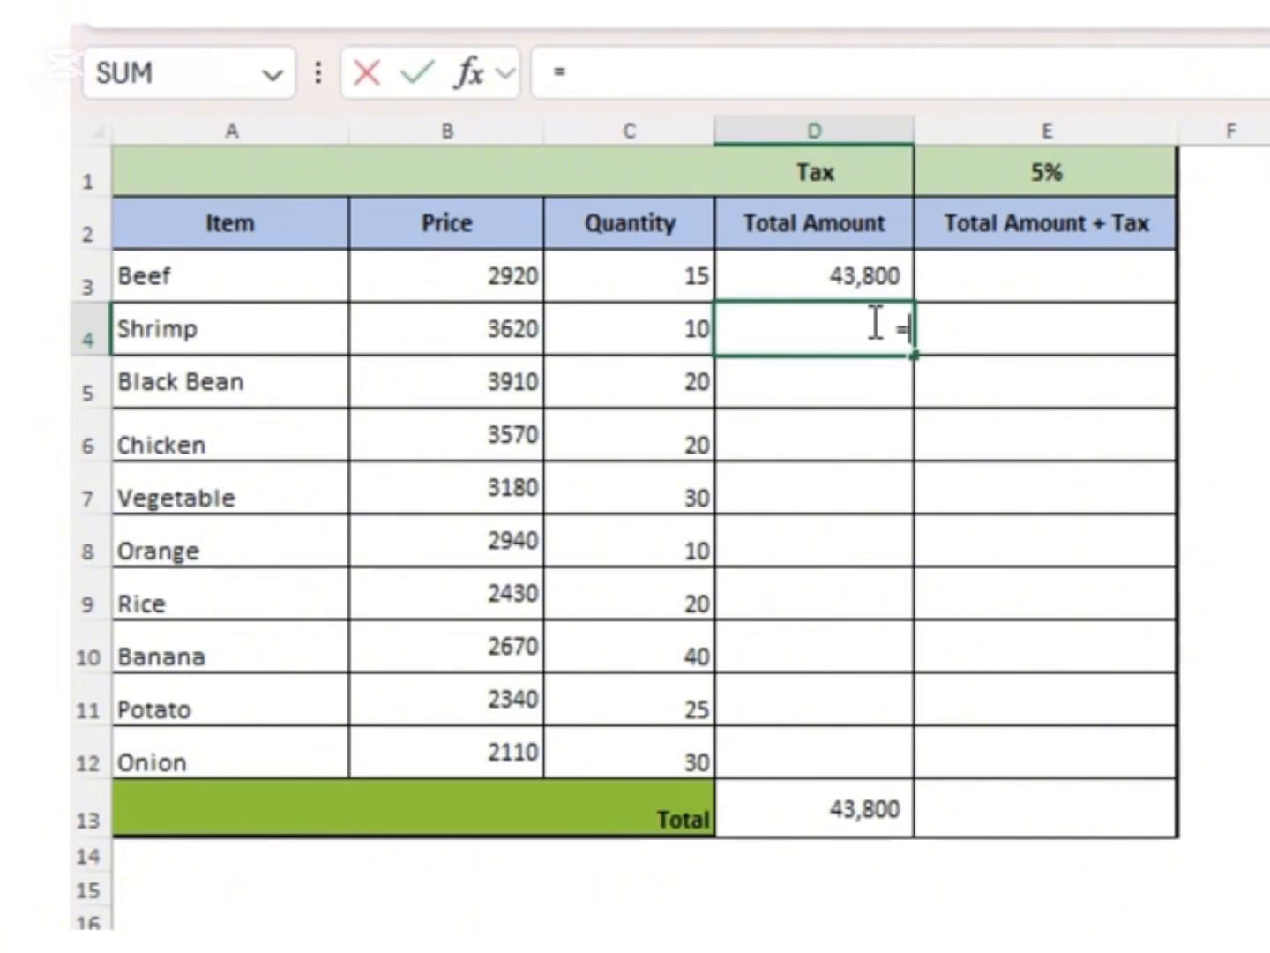
left_click(509, 331)
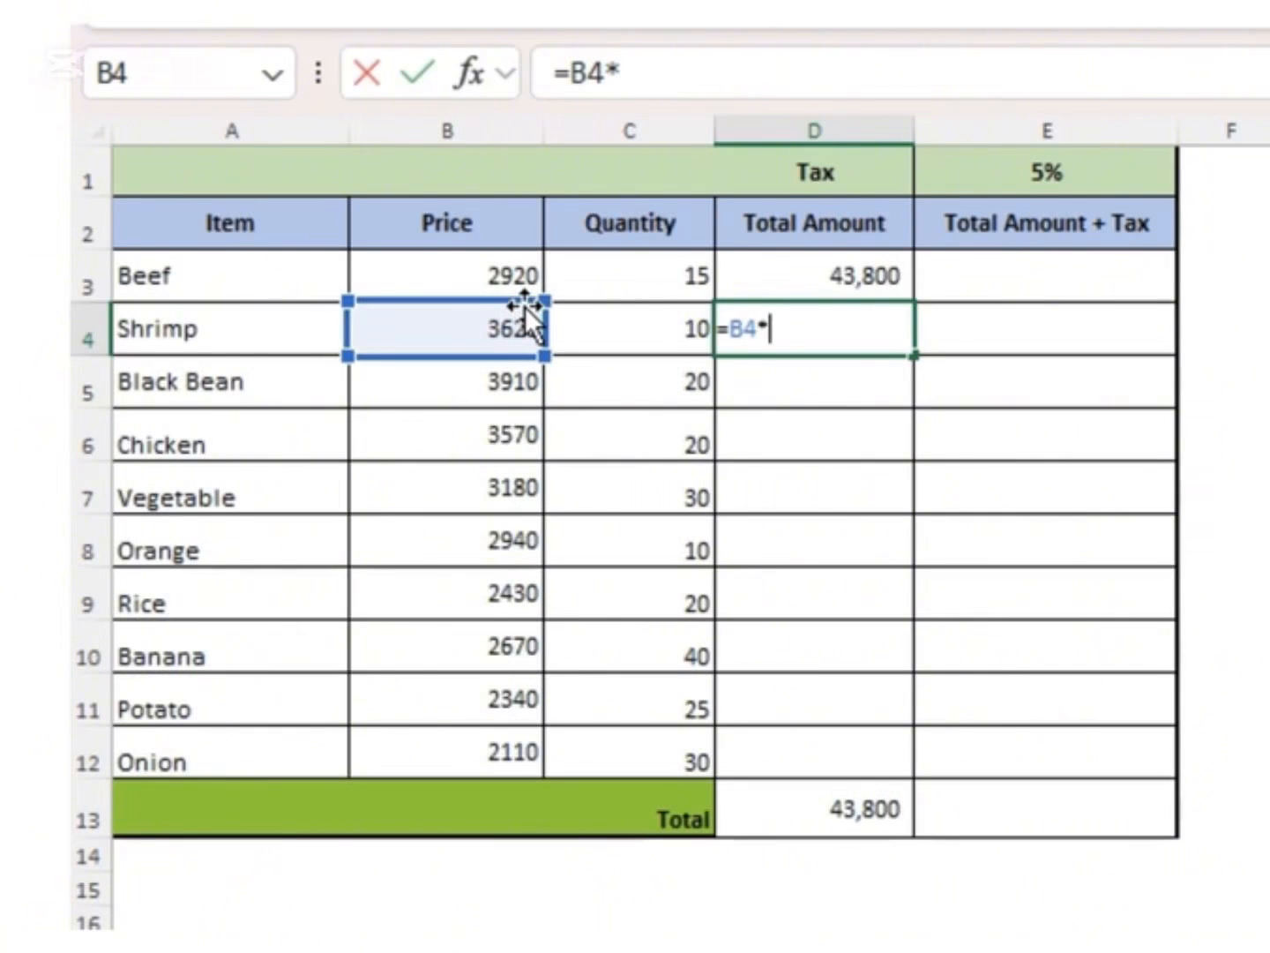
left_click(622, 330)
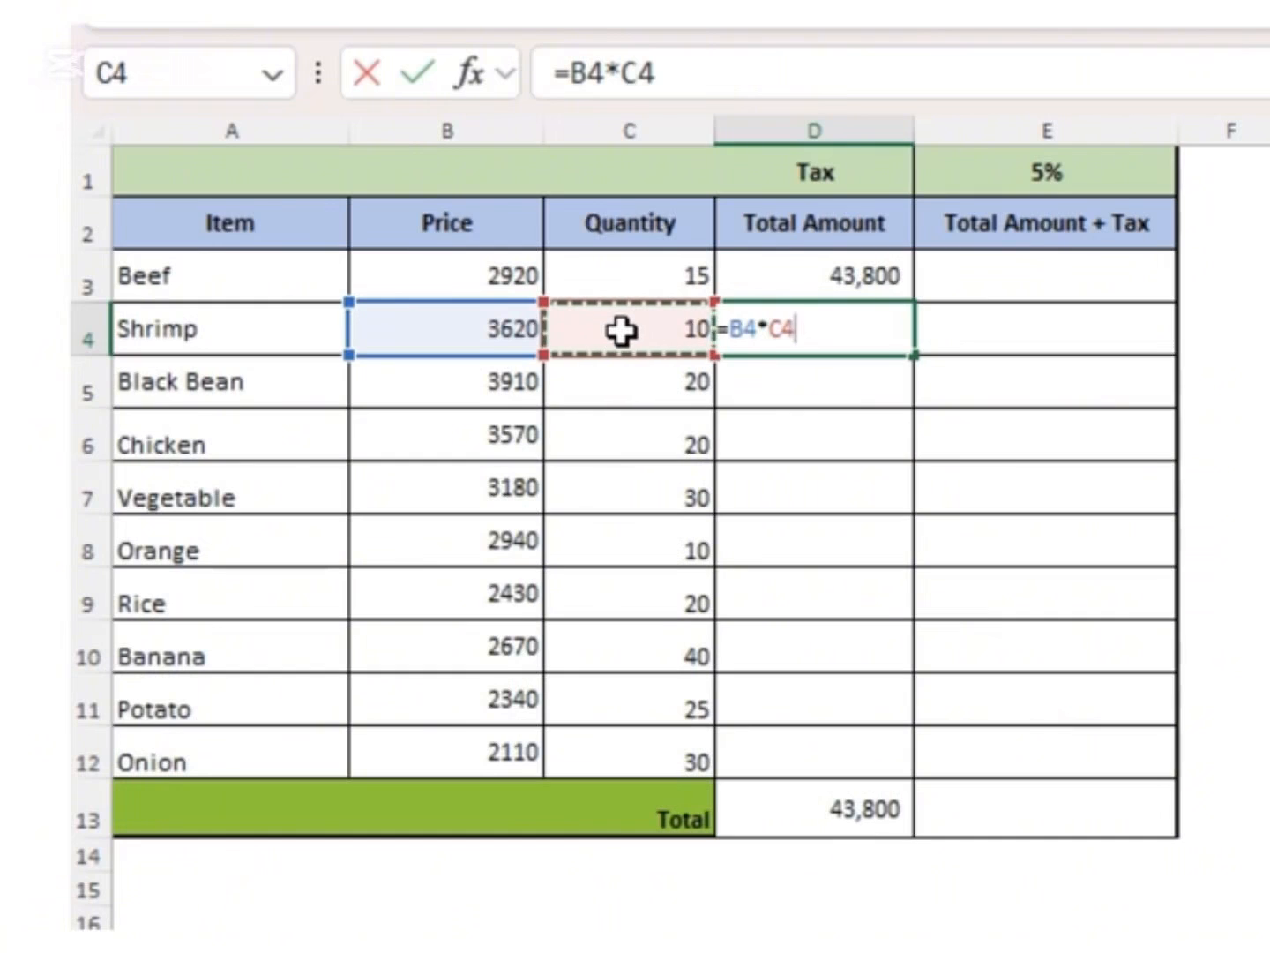
key("Return")
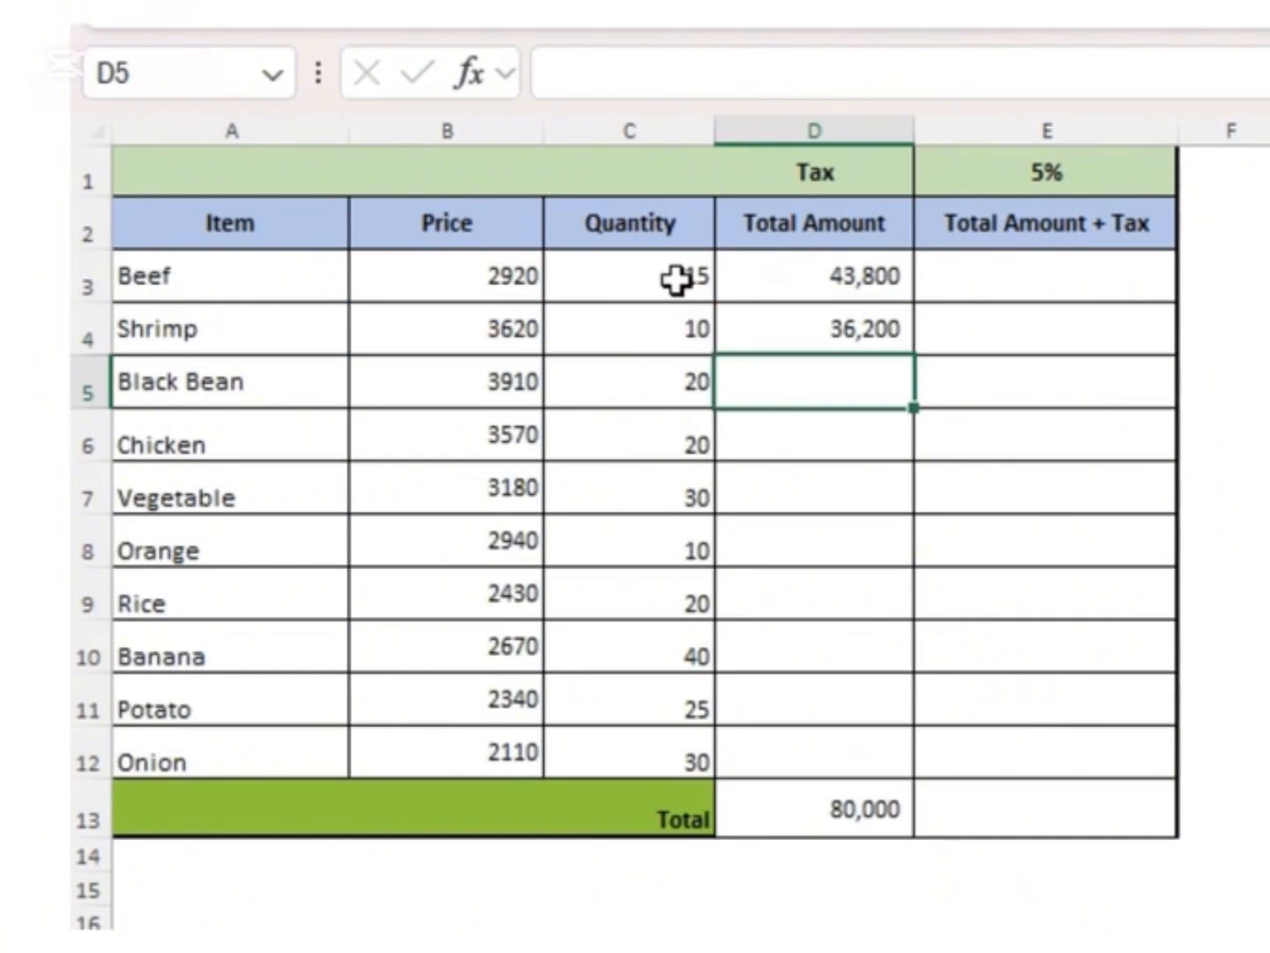
Step: Delete the Shrimp total amount formula from D4
left_click_drag(488, 273, 499, 750)
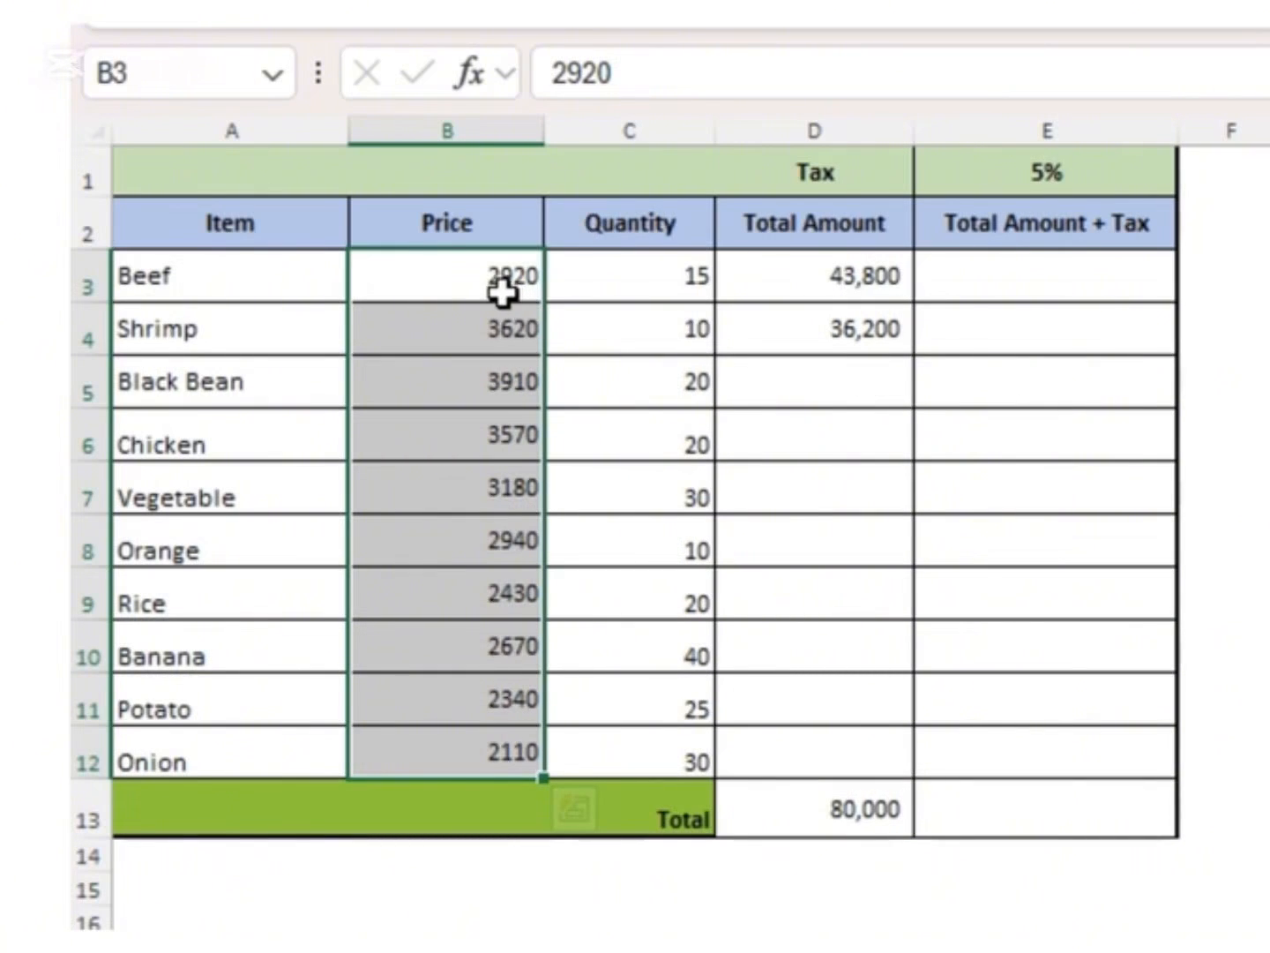
left_click_drag(504, 290, 512, 754)
left_click(861, 375)
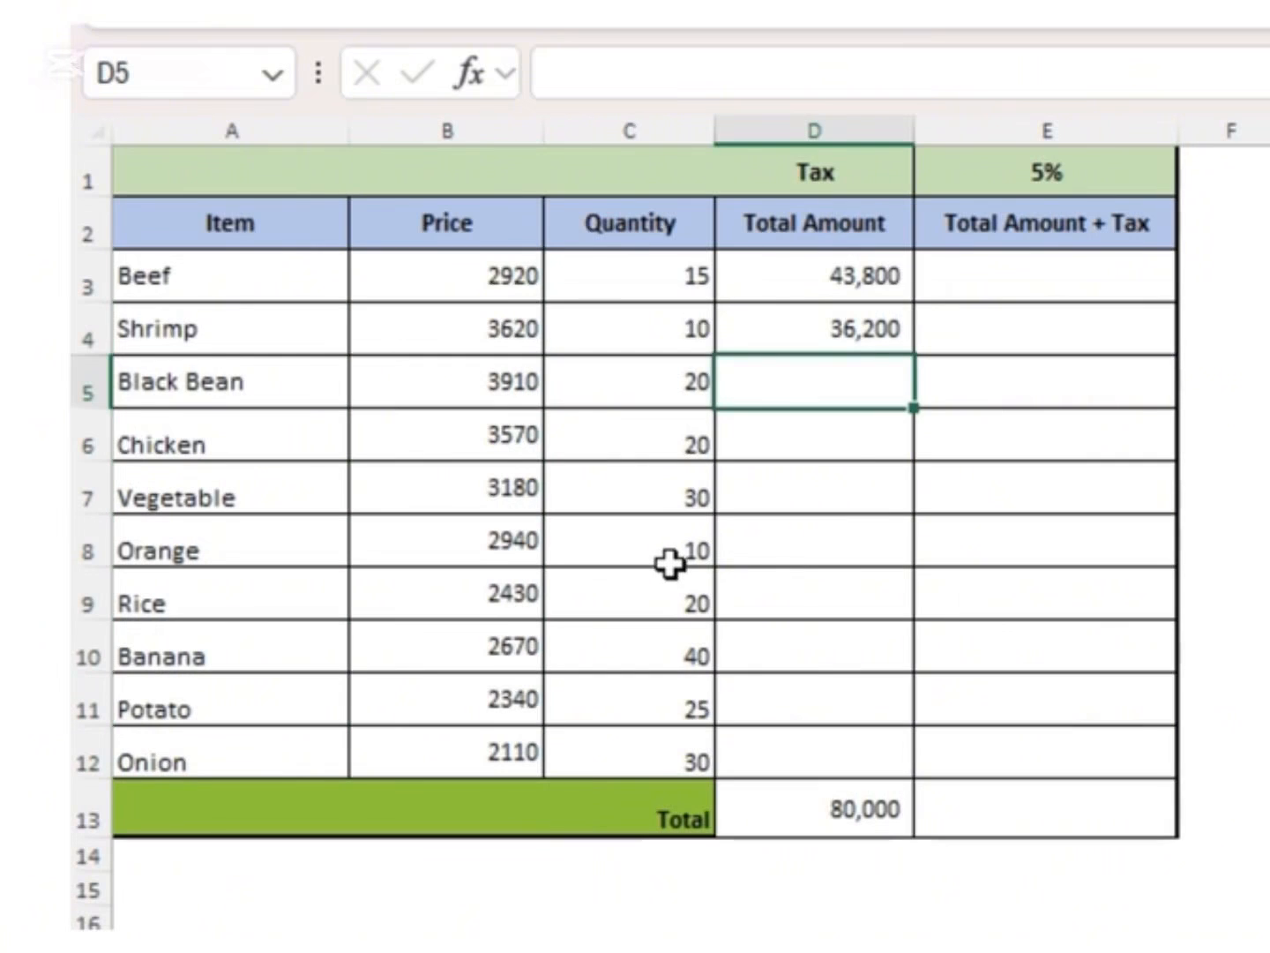
left_click(842, 472)
left_click(880, 329)
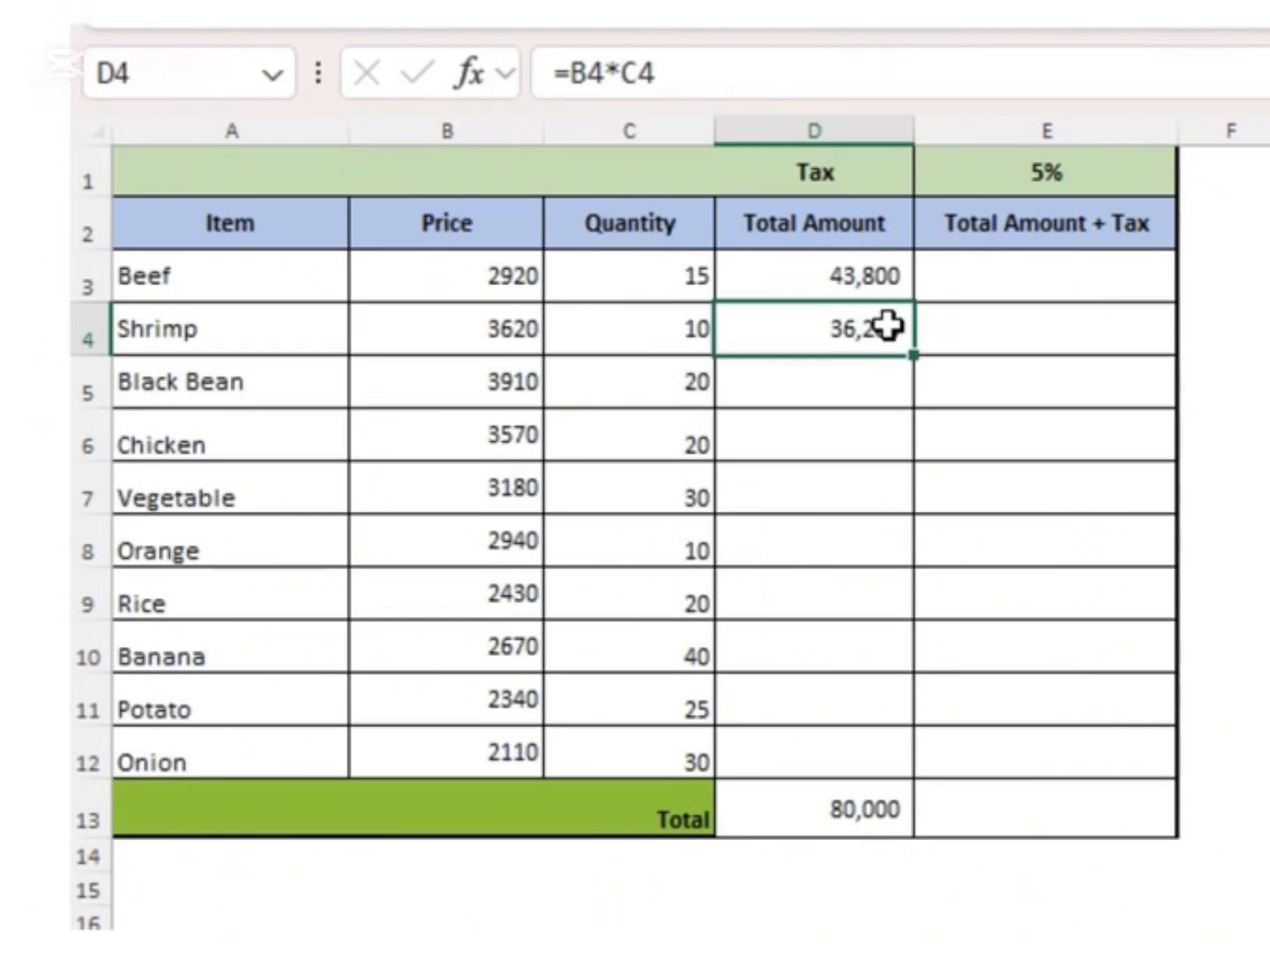
key("Delete")
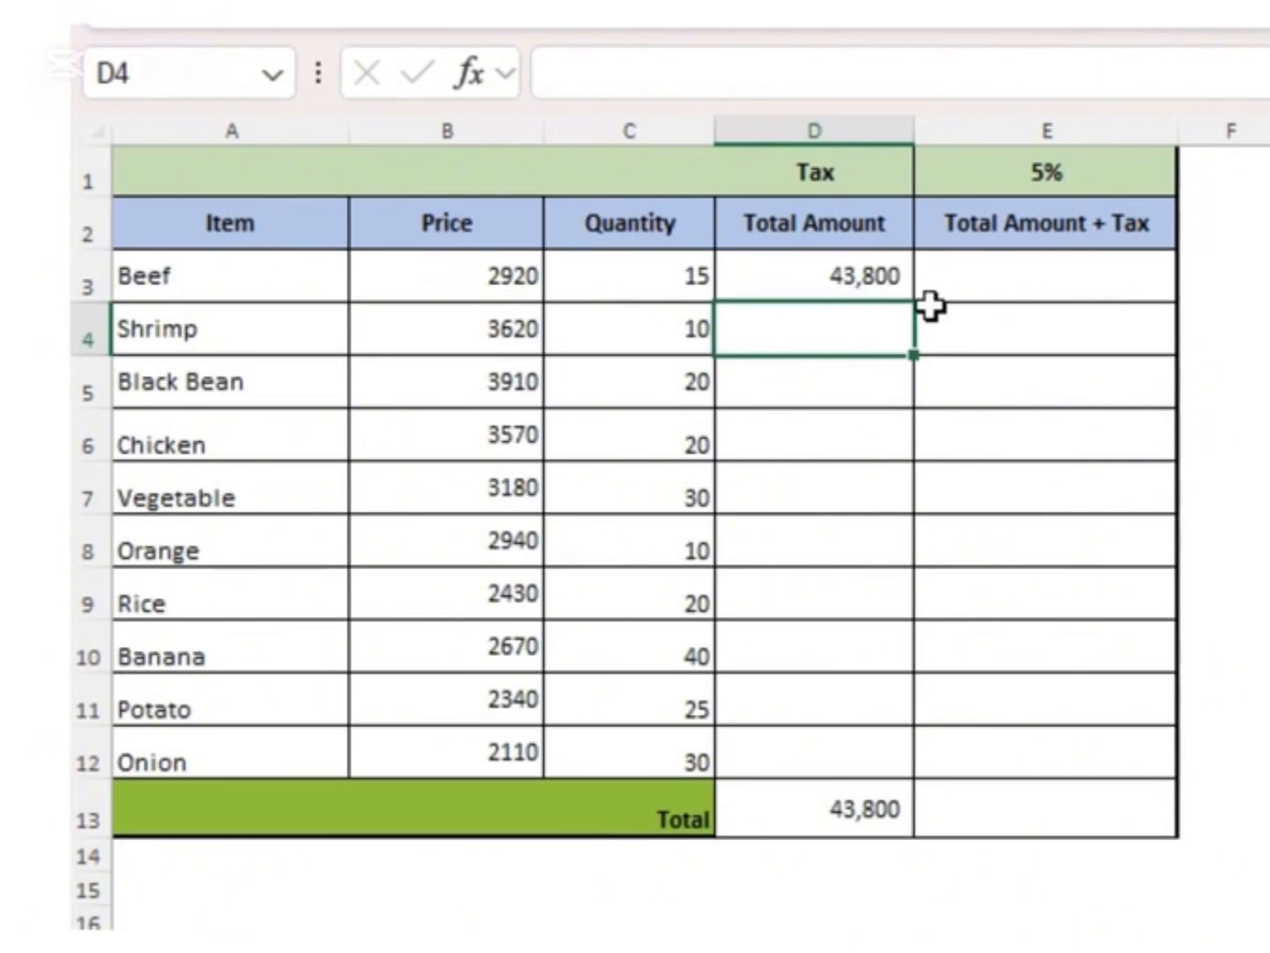
Step: Fill Beef's Total Amount formula from D3 down through the Onion row, D12
left_click(862, 284)
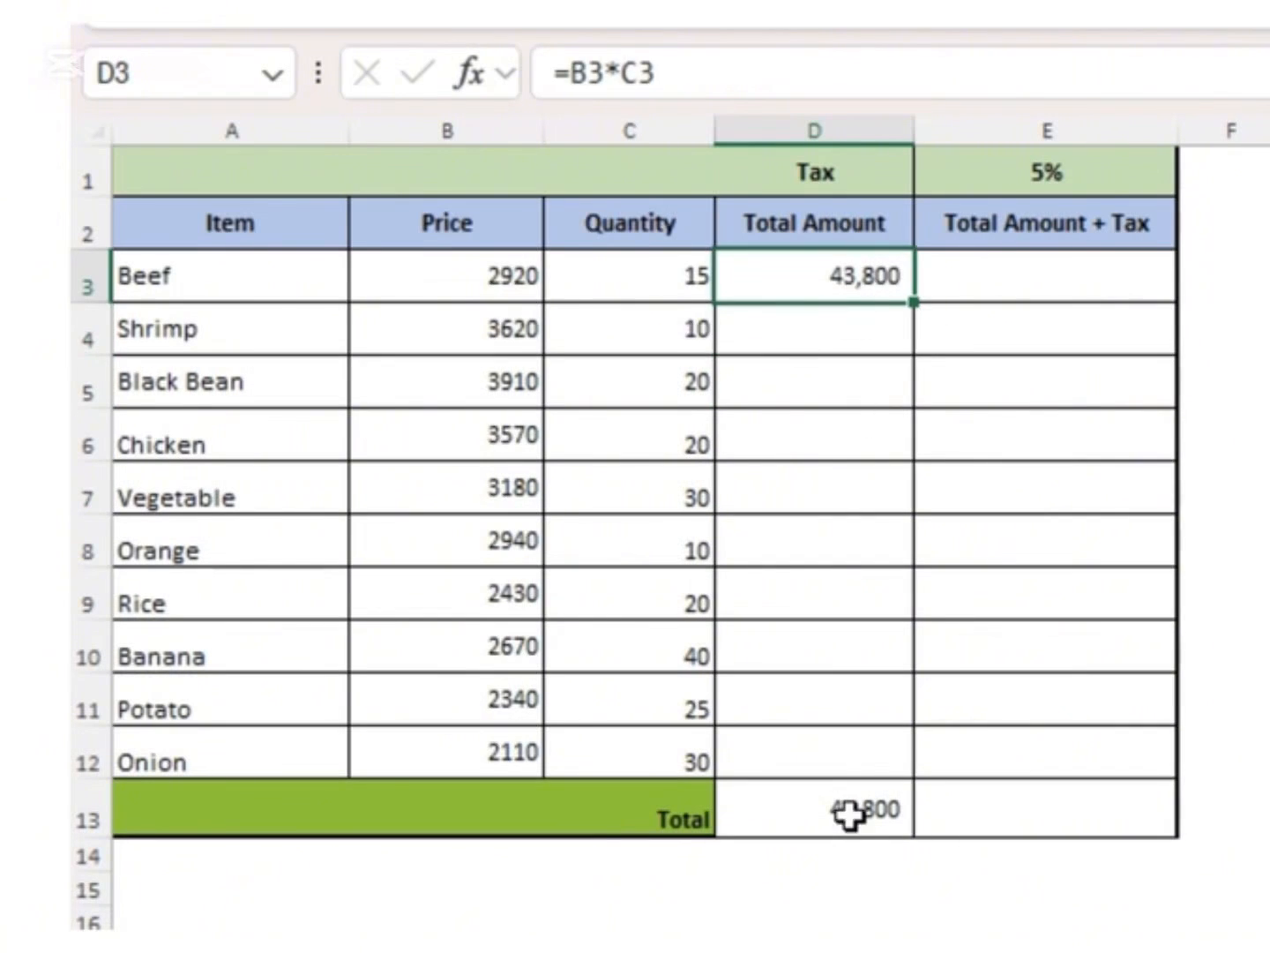
left_click(869, 328)
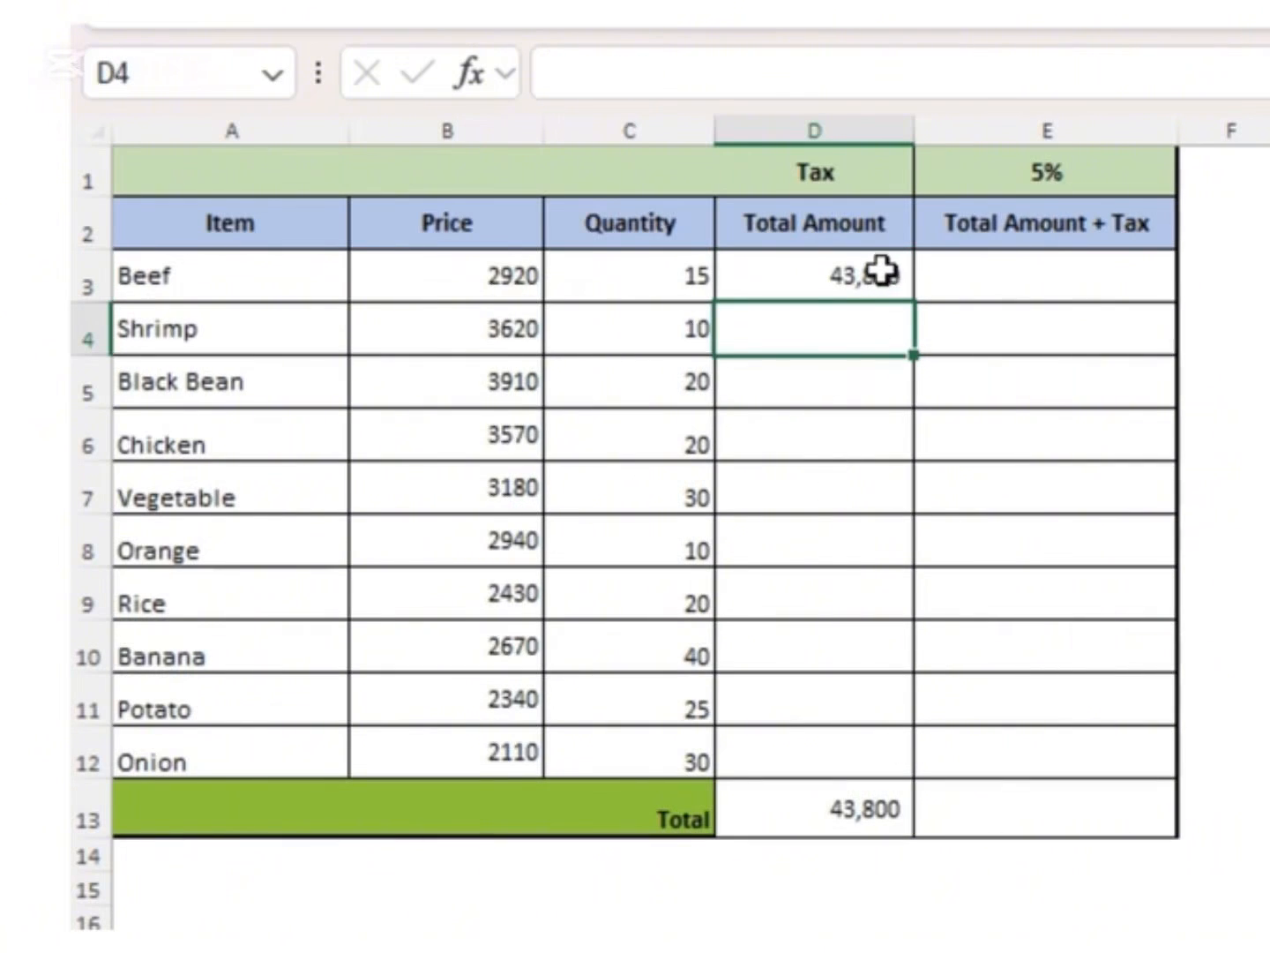
left_click(804, 272)
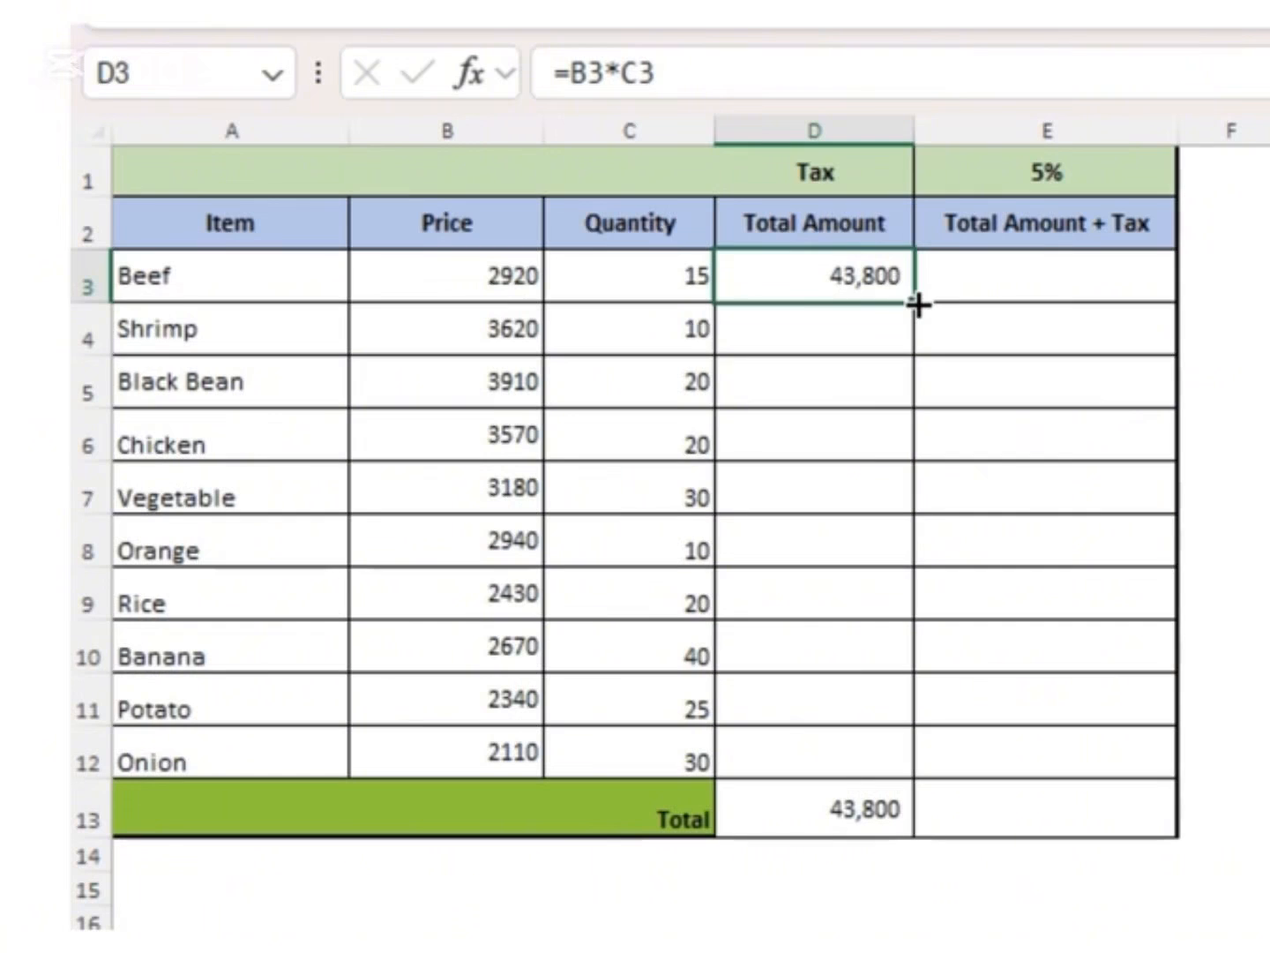
left_click_drag(918, 305, 874, 758)
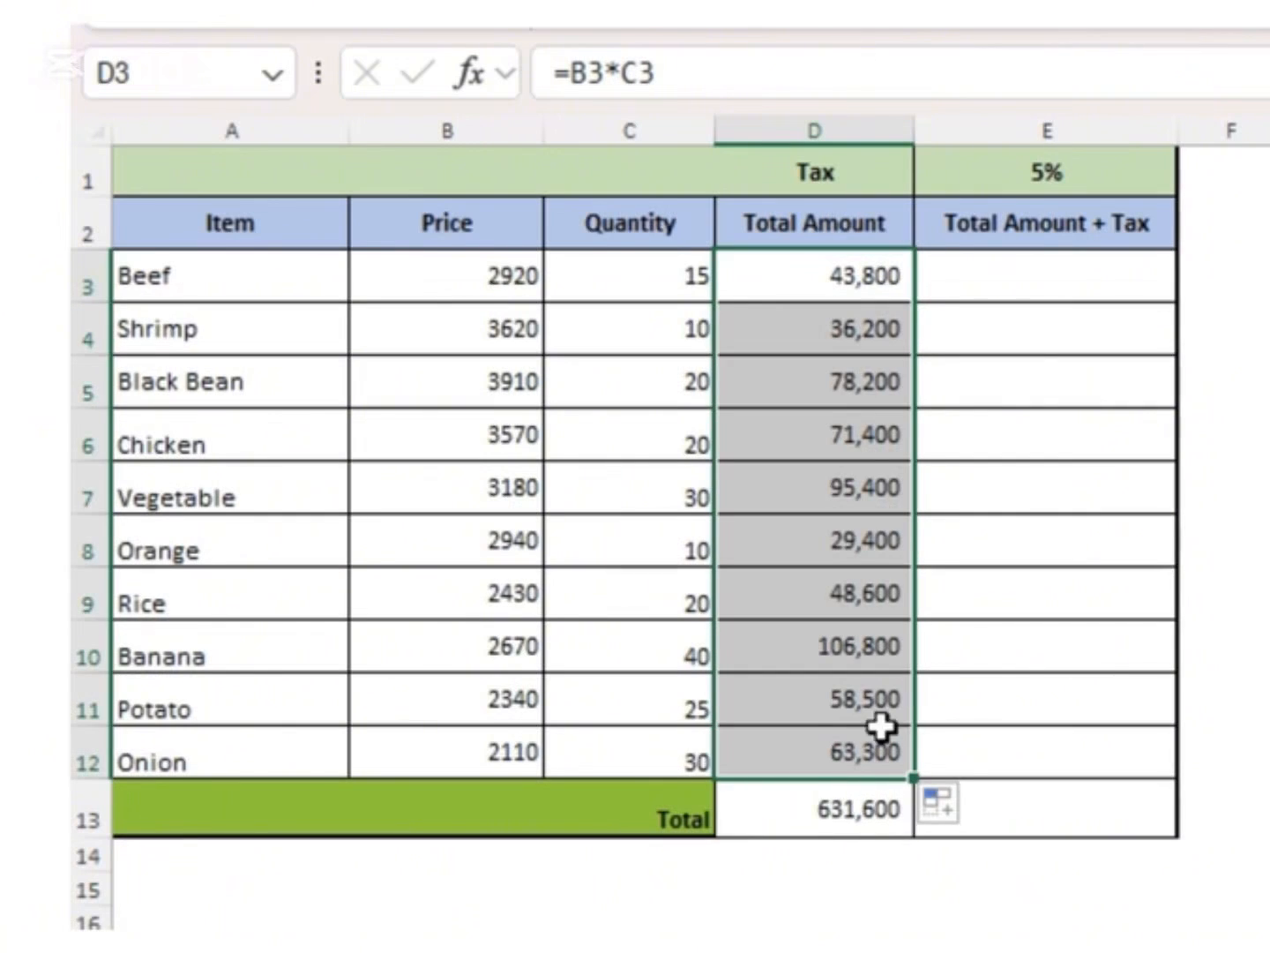
Step: Clear the grand total in D13 of the Total row
left_click(841, 810)
key("Delete")
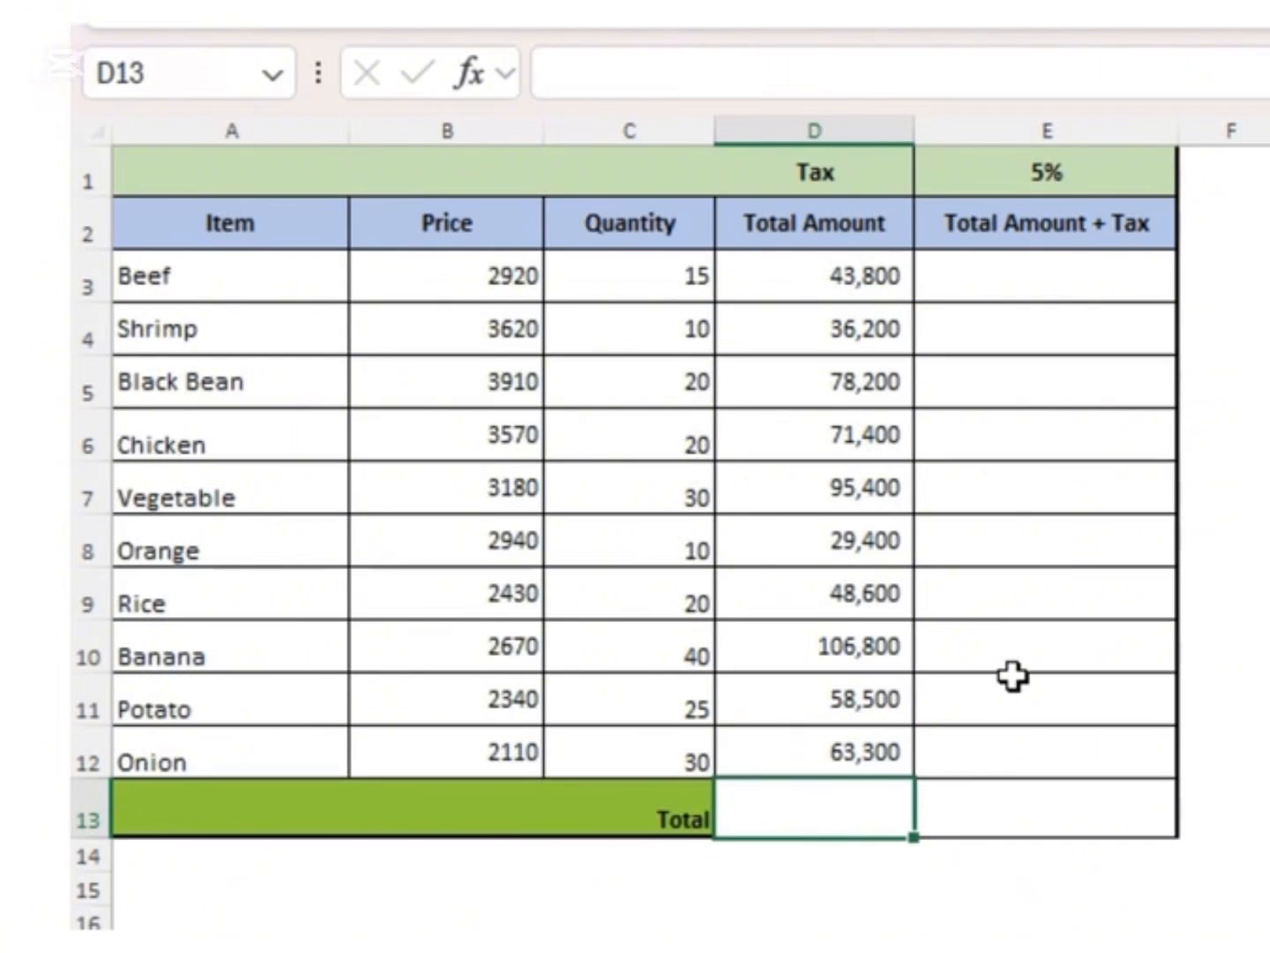
left_click(630, 820)
left_click(825, 791)
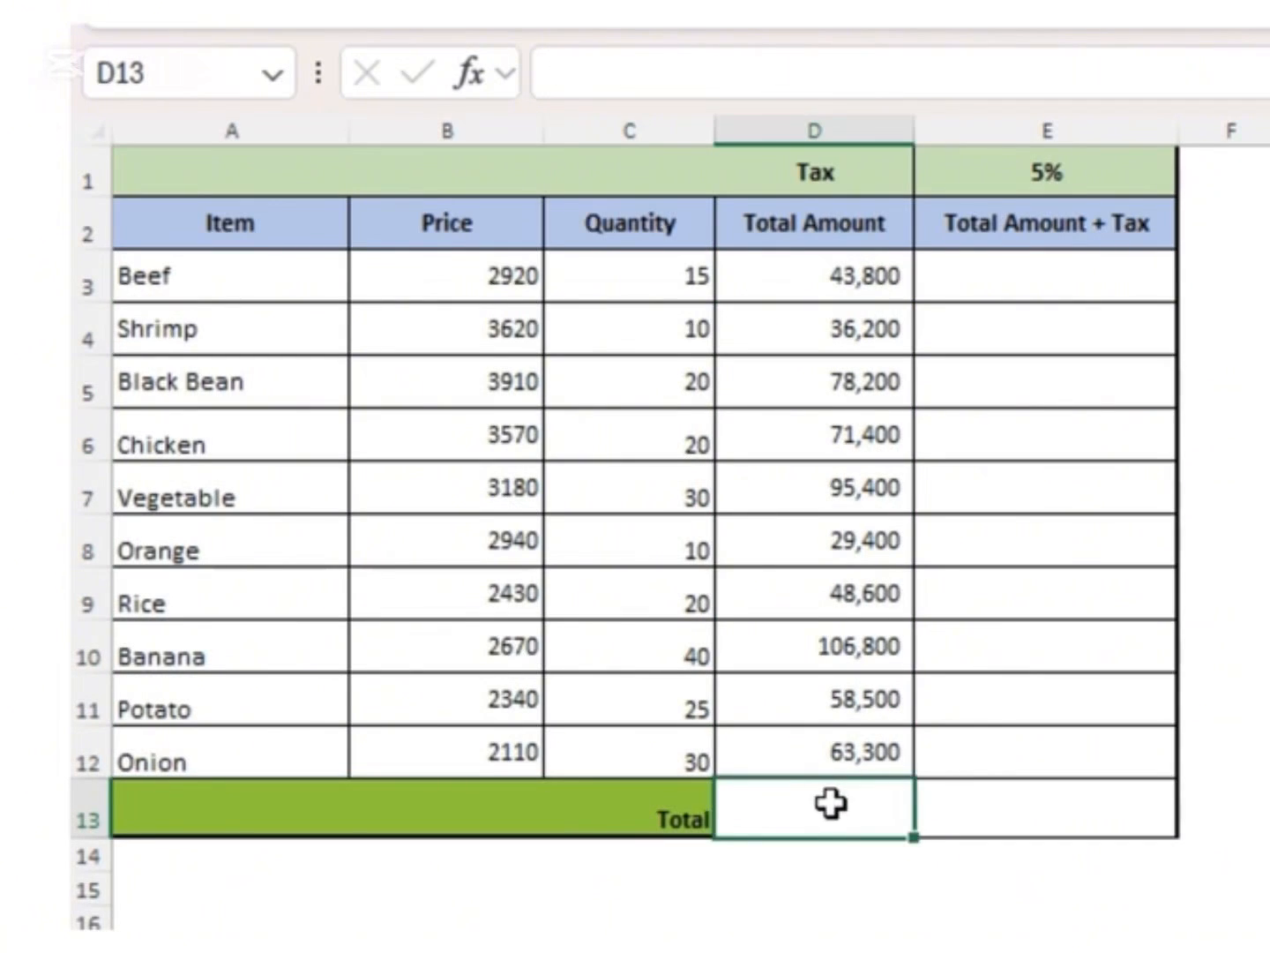
Step: Total the item amounts in D13 with the formula =D3+D4+D5+D6+D7+D8+D9+D10+D11+D12
left_click_drag(899, 267, 838, 753)
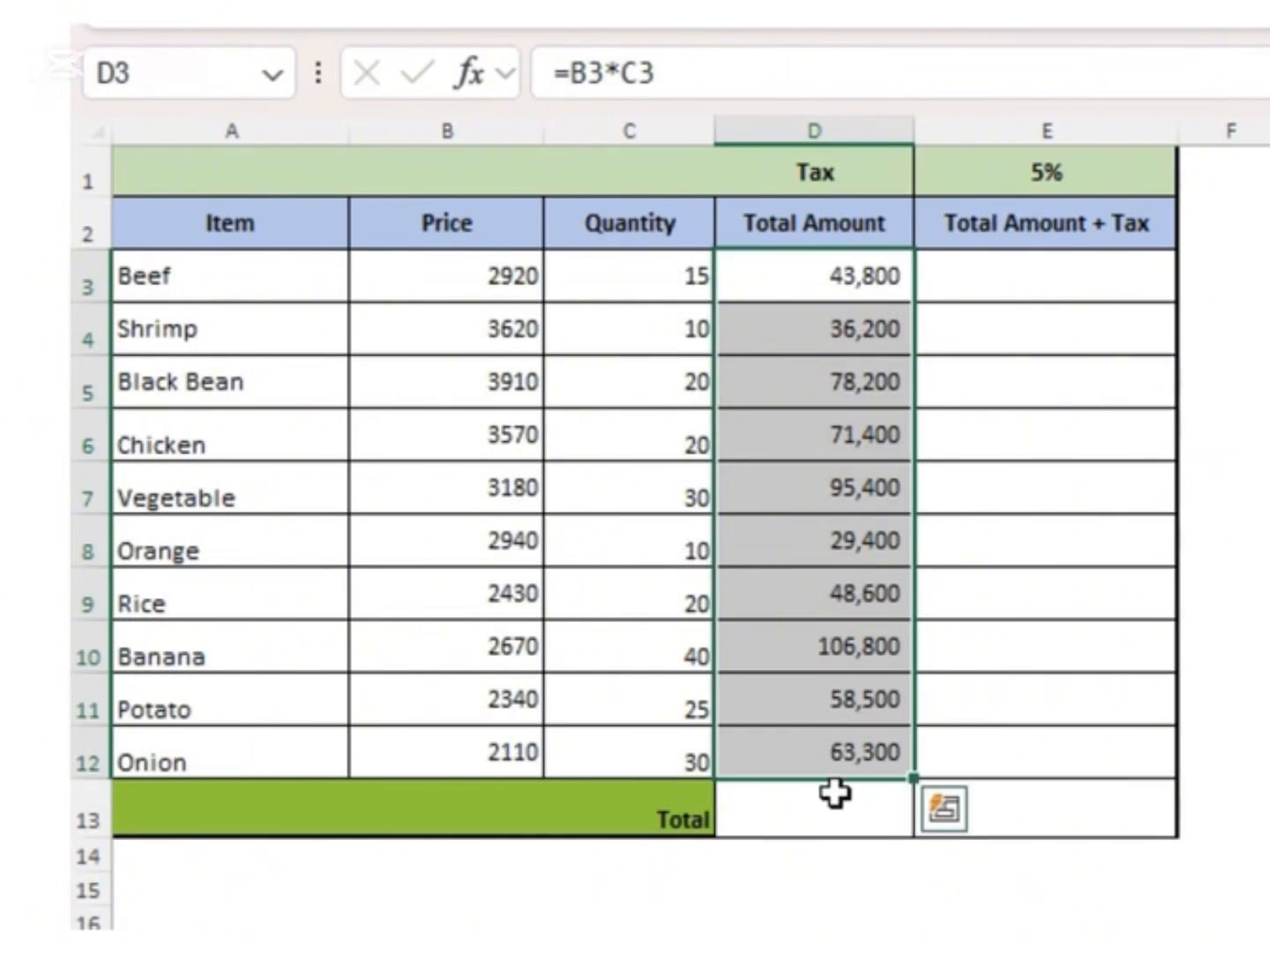
left_click(833, 792)
type("=")
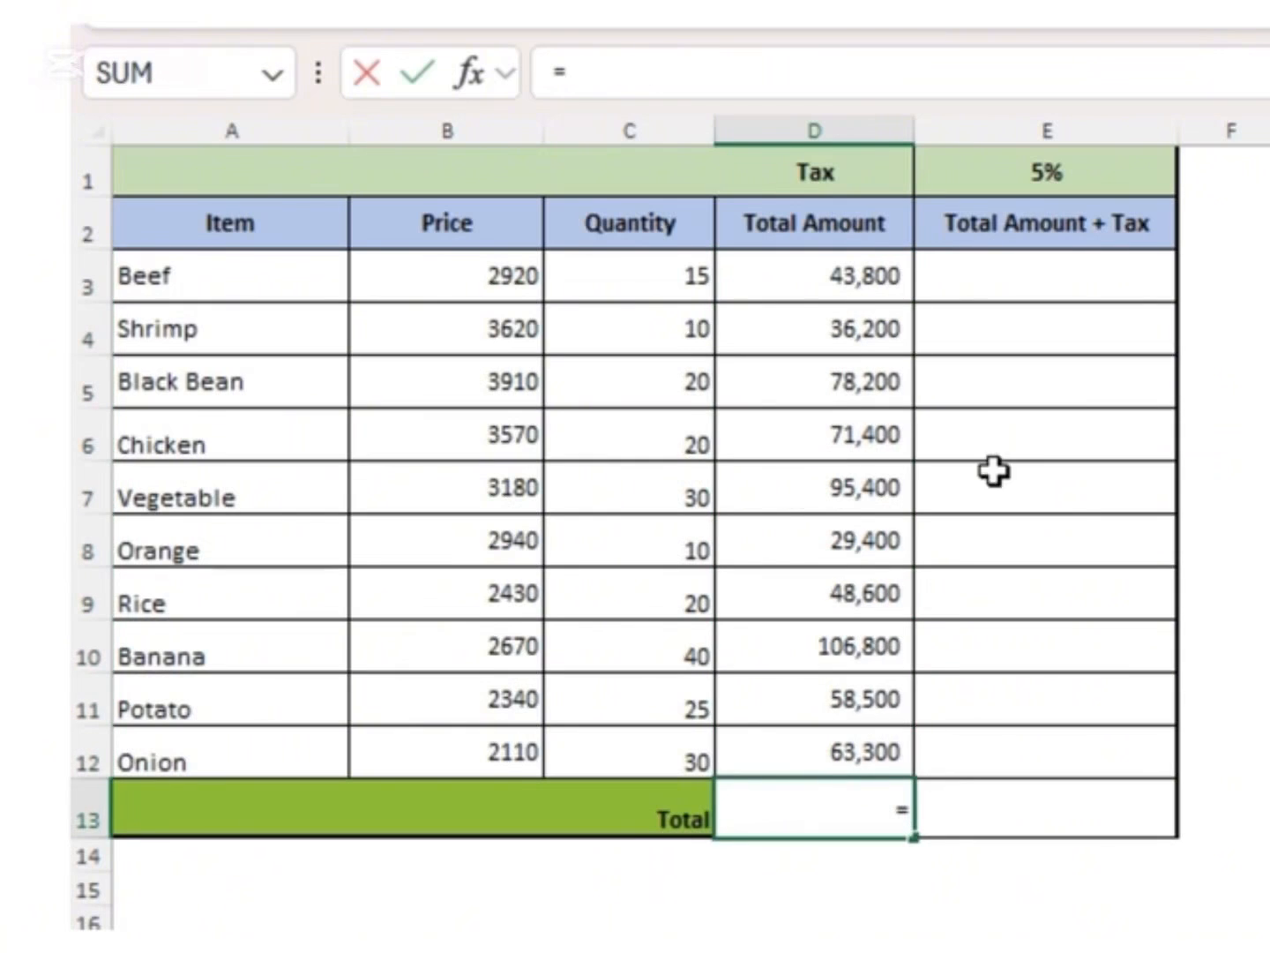
left_click(825, 277)
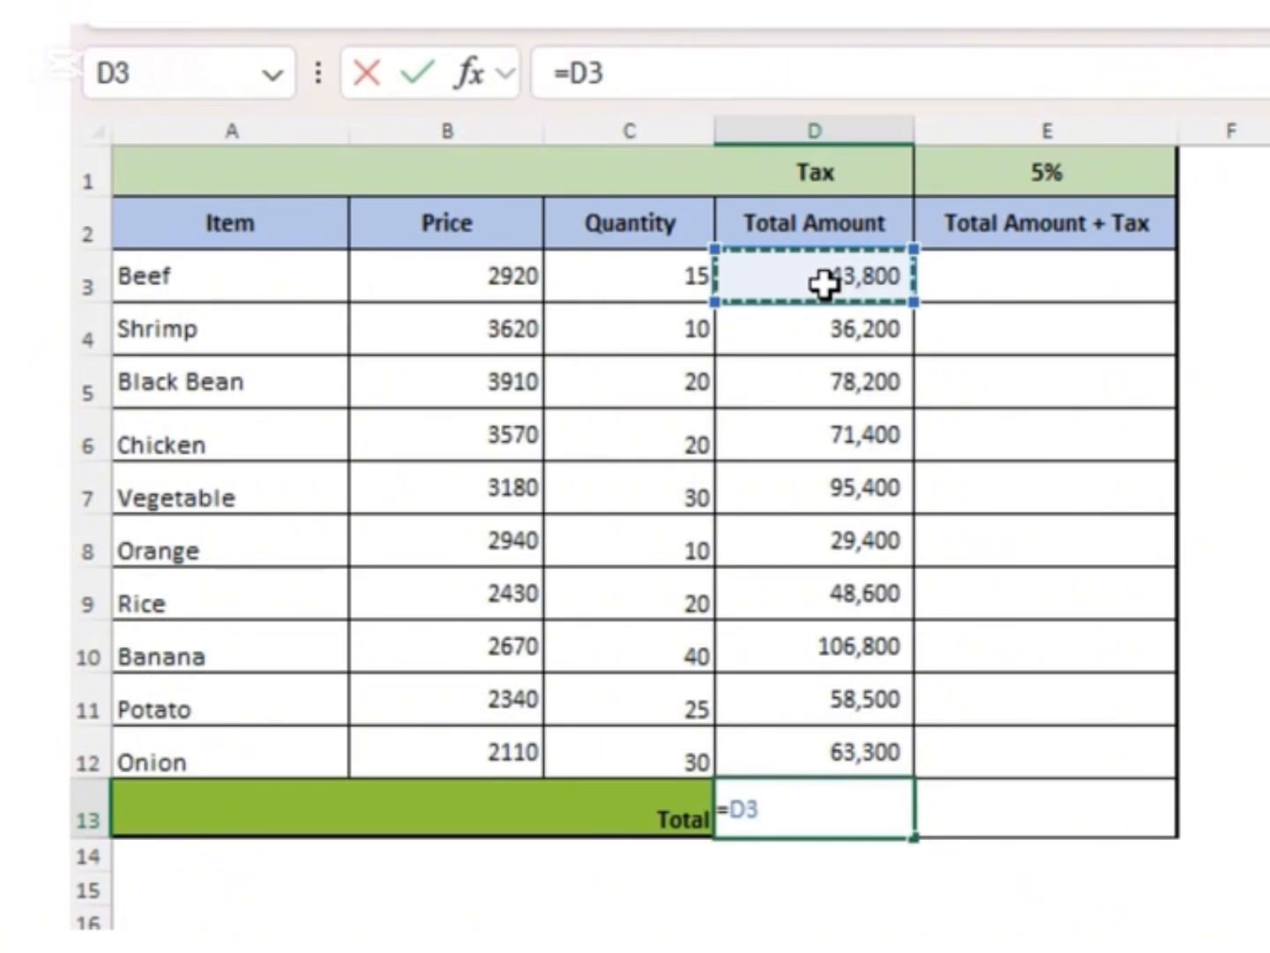
type("+")
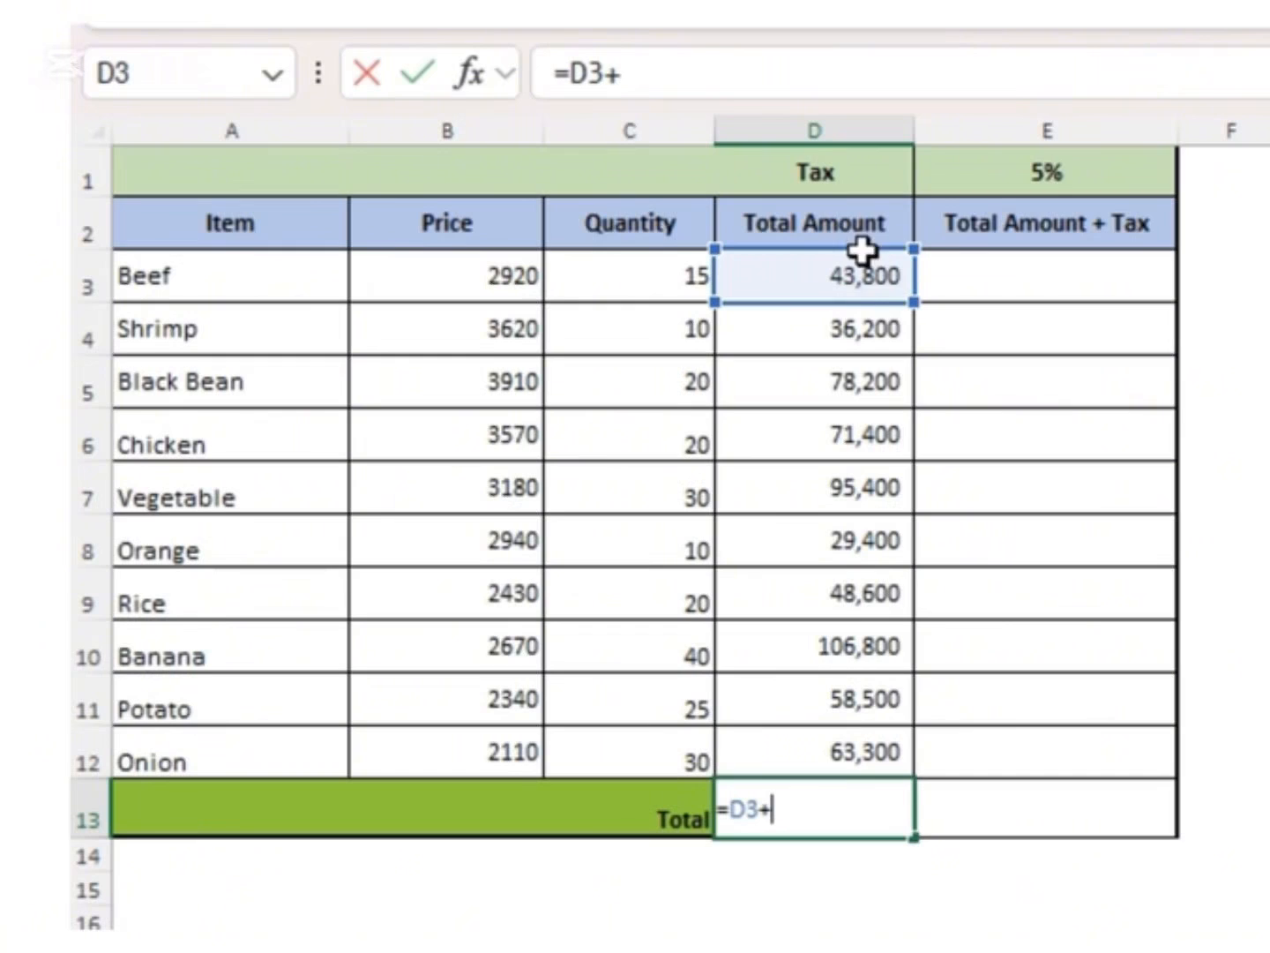
left_click(893, 331)
type("+")
left_click(896, 385)
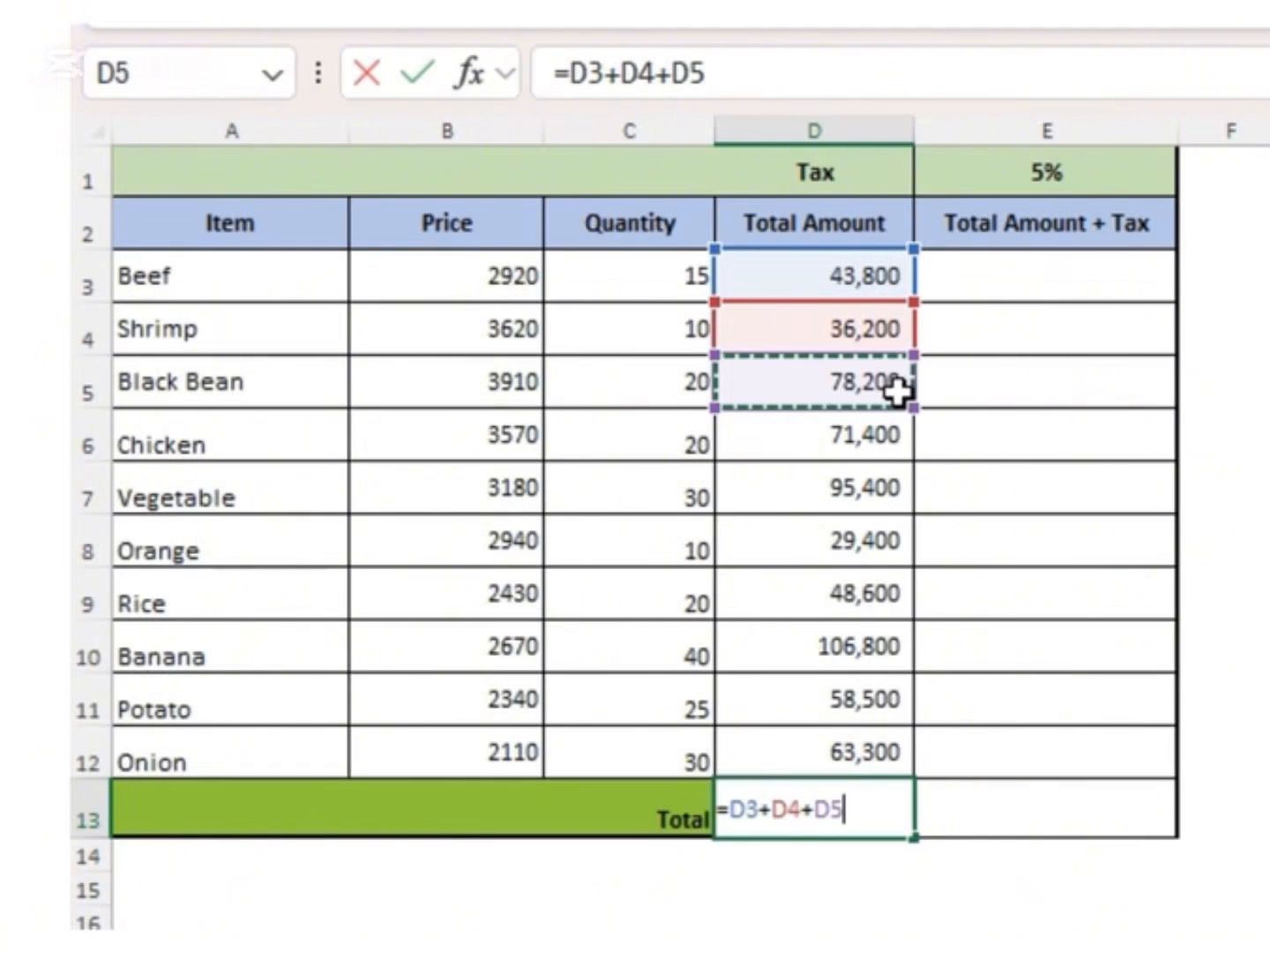
type("+")
left_click(896, 436)
type("+")
left_click(892, 491)
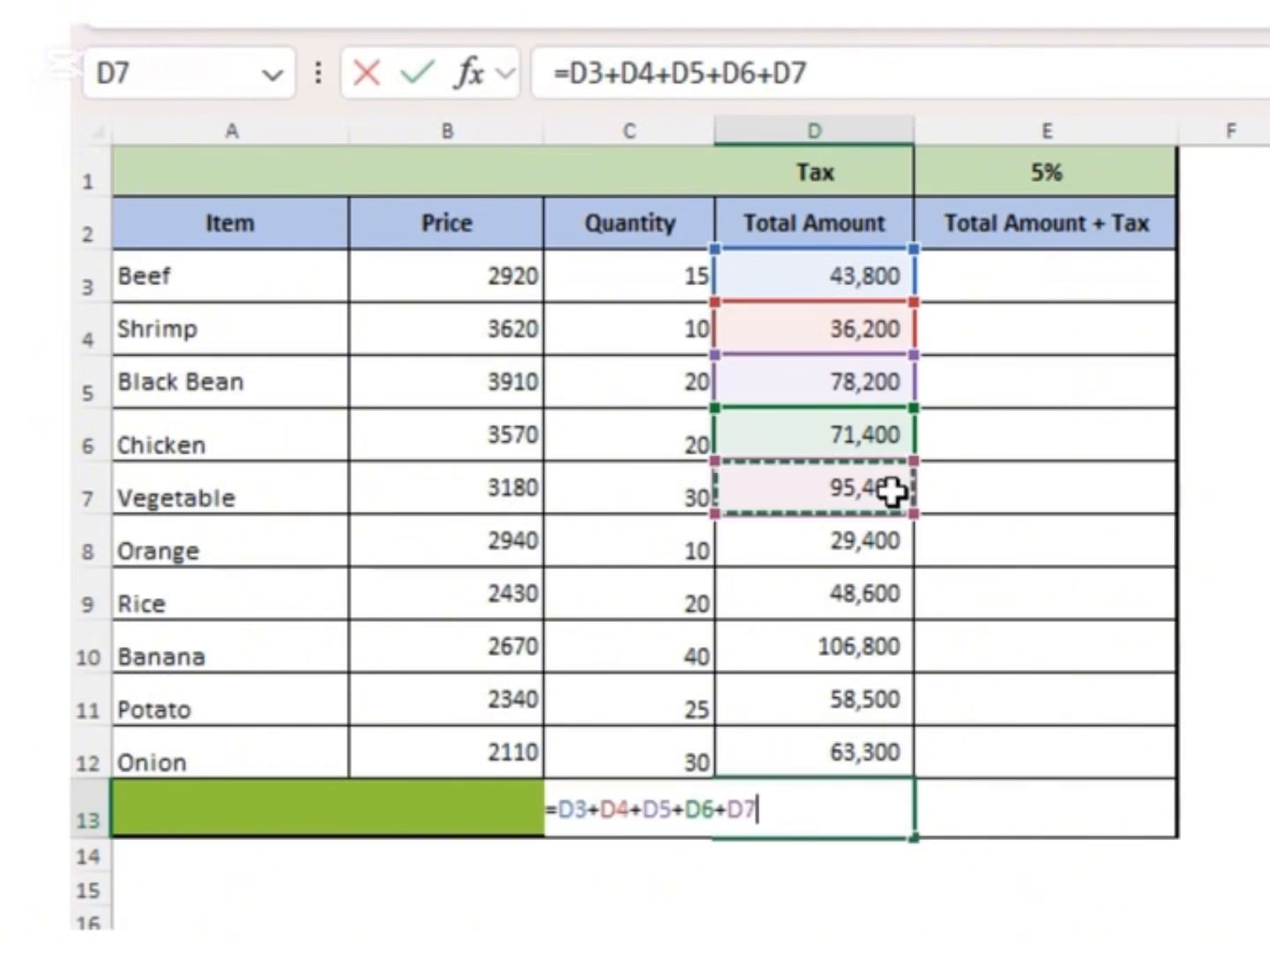
type("+")
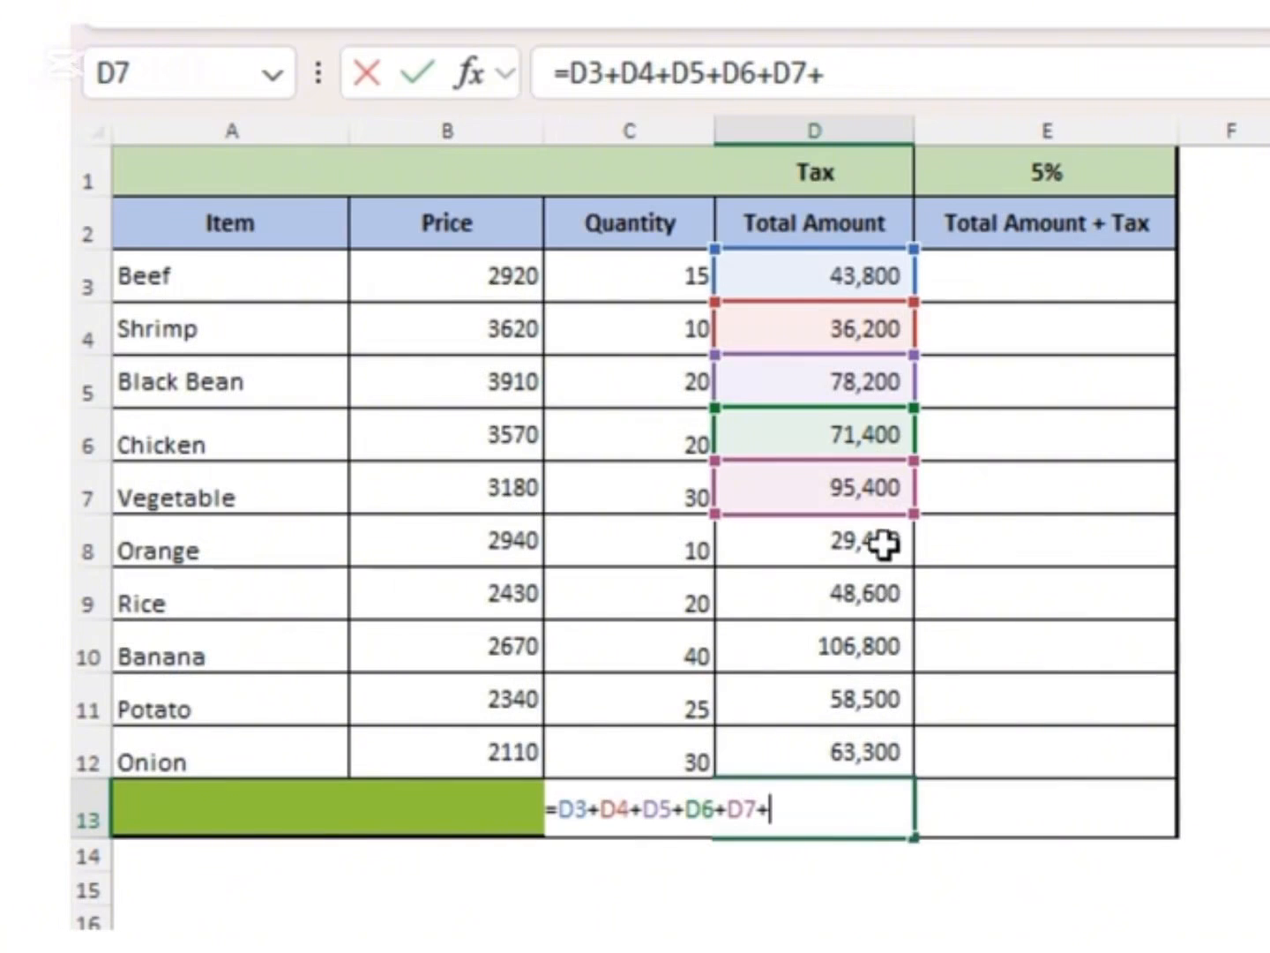
left_click(882, 543)
type("+")
left_click(894, 586)
type("+")
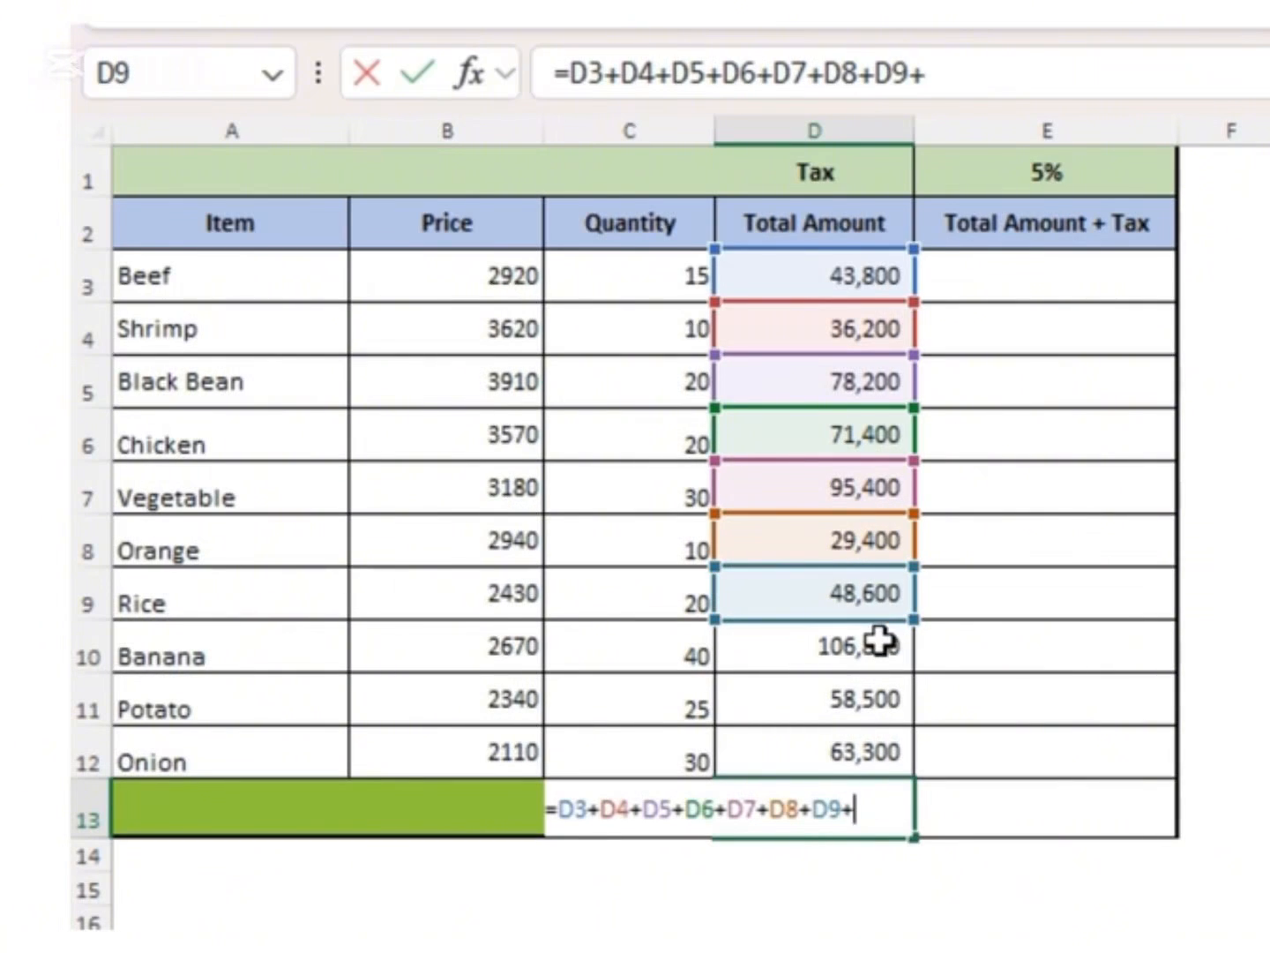
left_click(879, 645)
type("+")
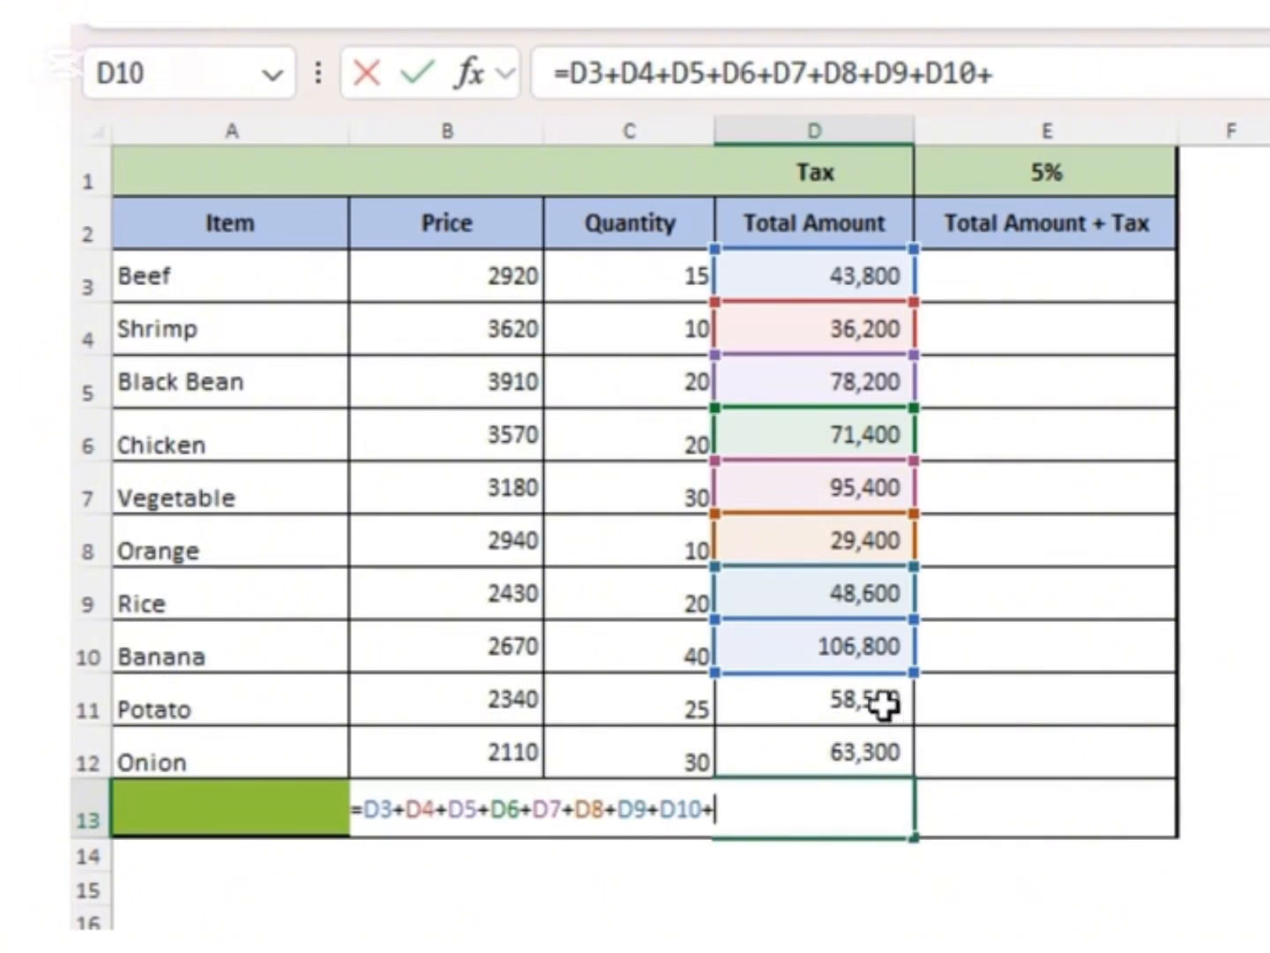
left_click(882, 703)
type("+")
left_click(895, 743)
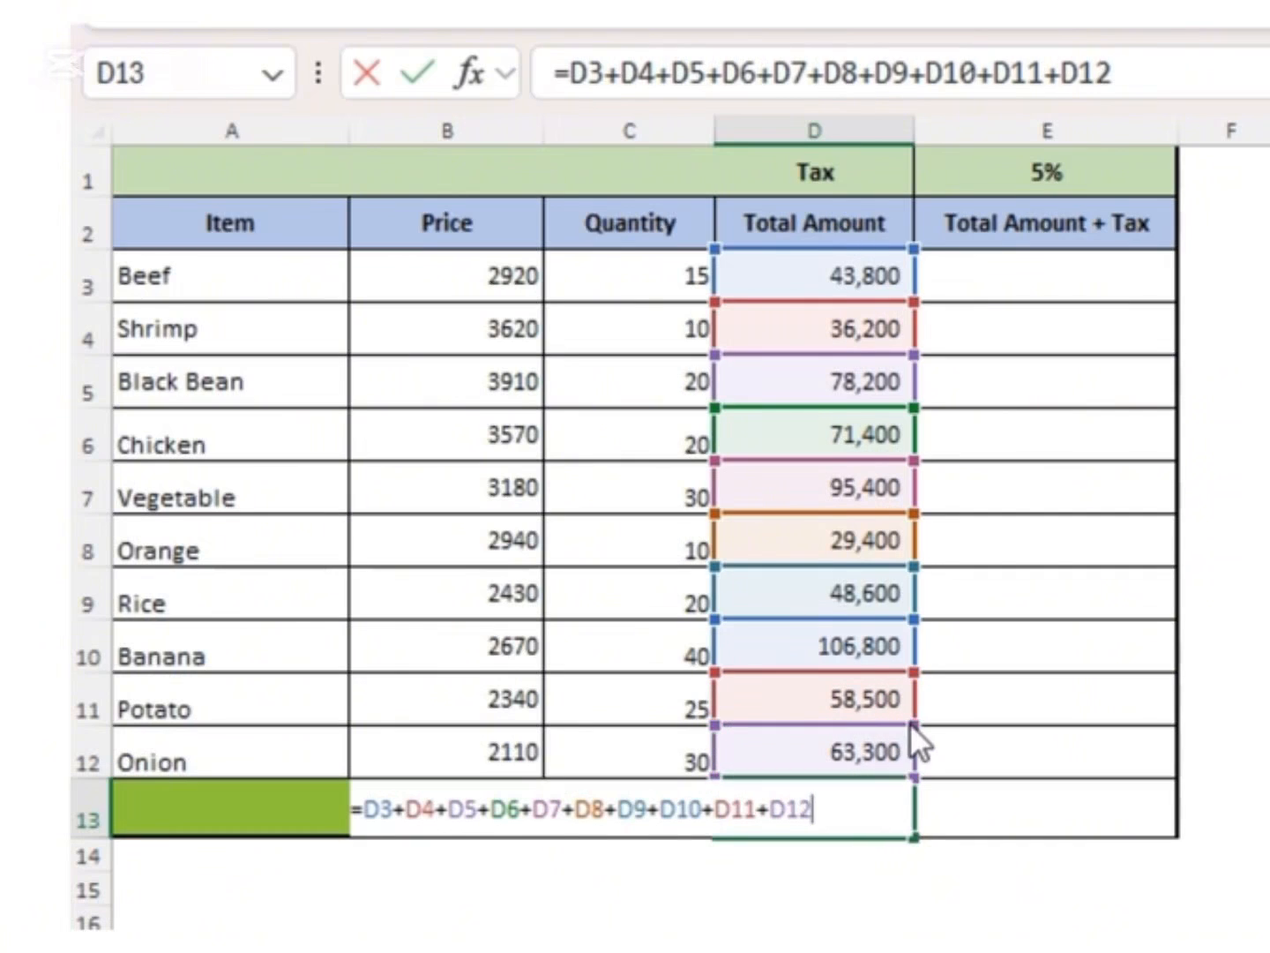
key("Return")
left_click(1009, 688)
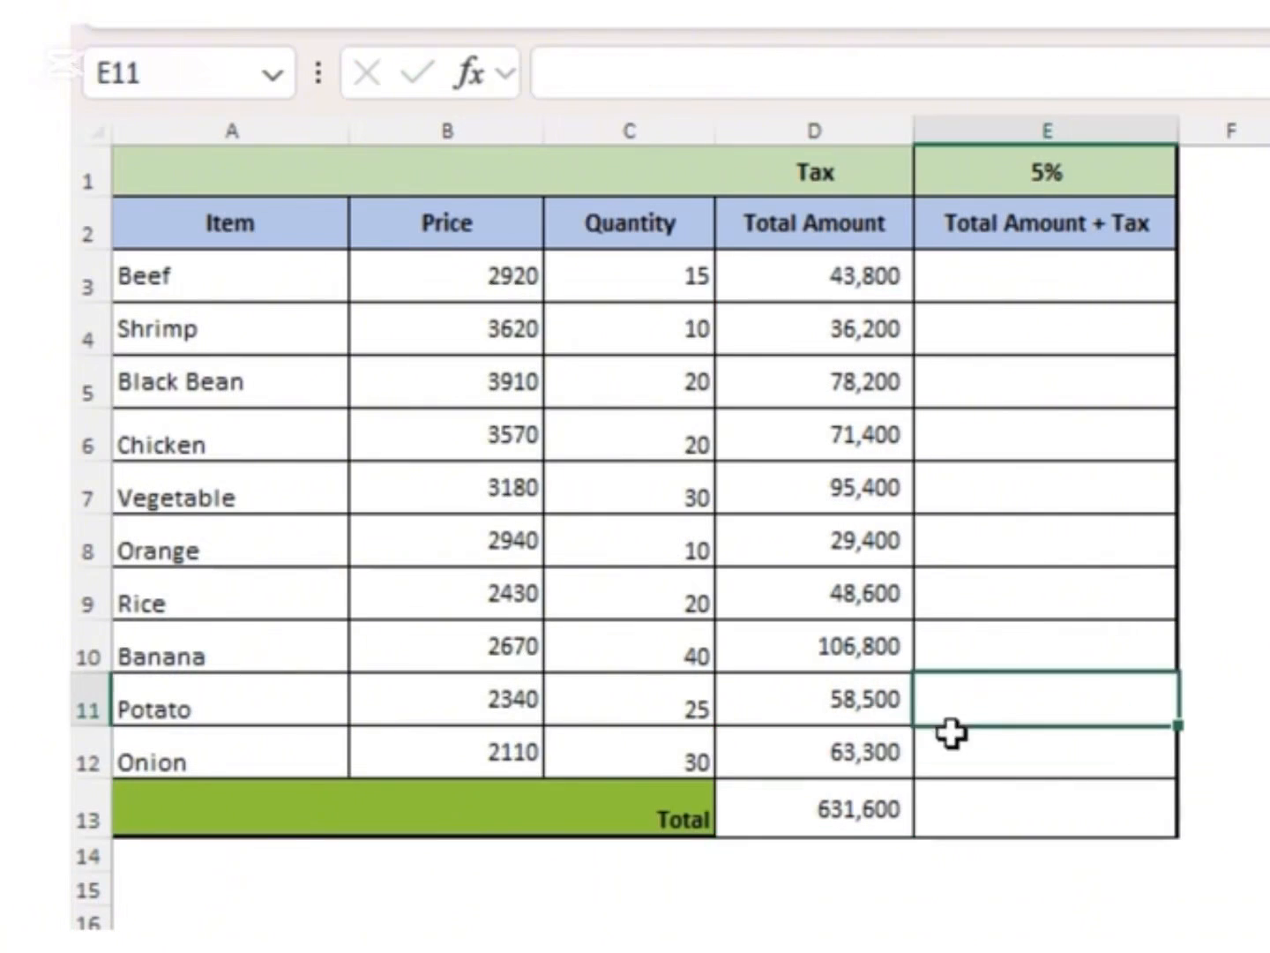
left_click(873, 783)
left_click_drag(861, 280, 866, 746)
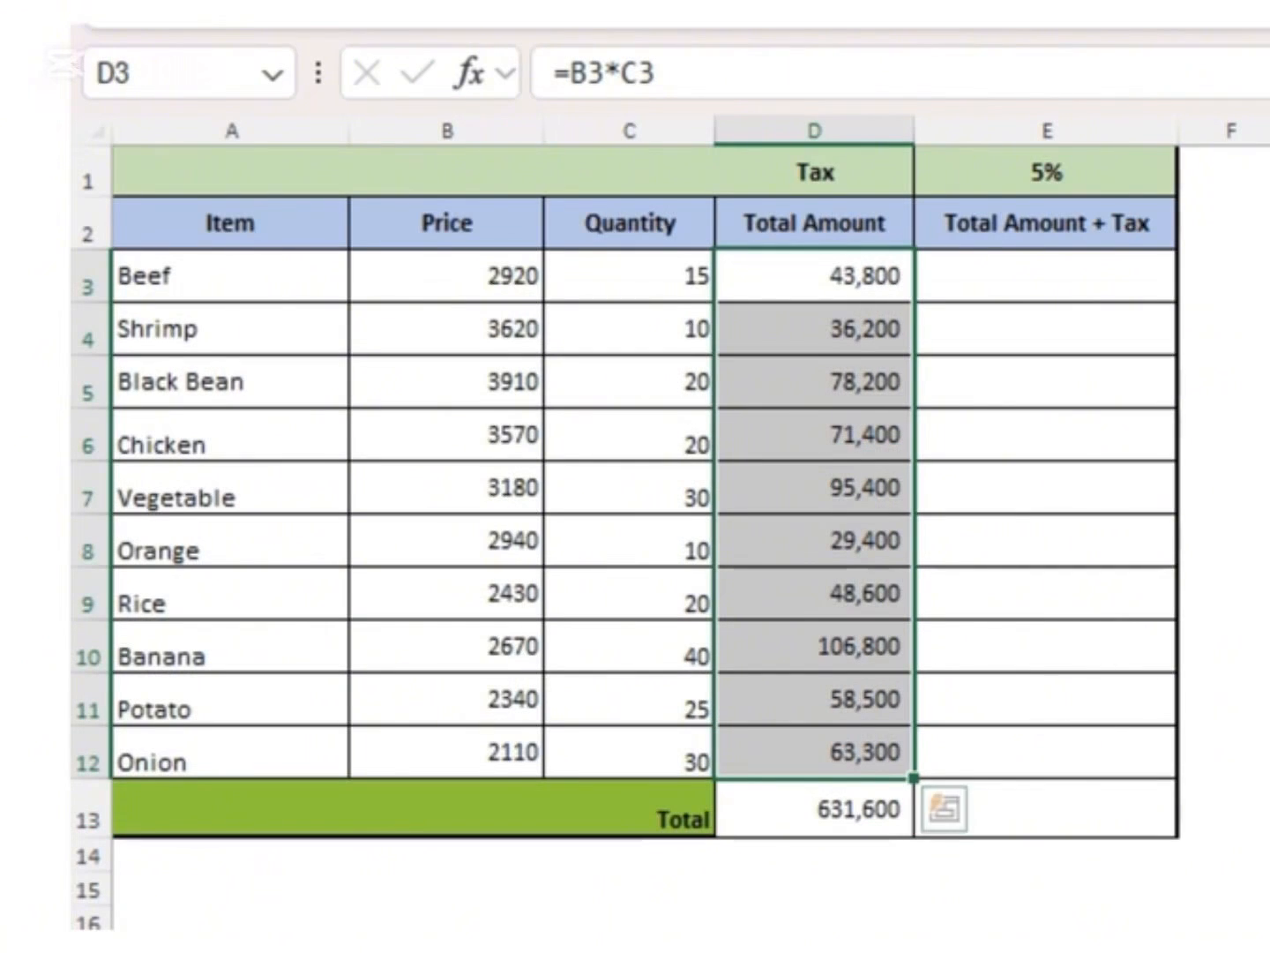
left_click(1226, 539)
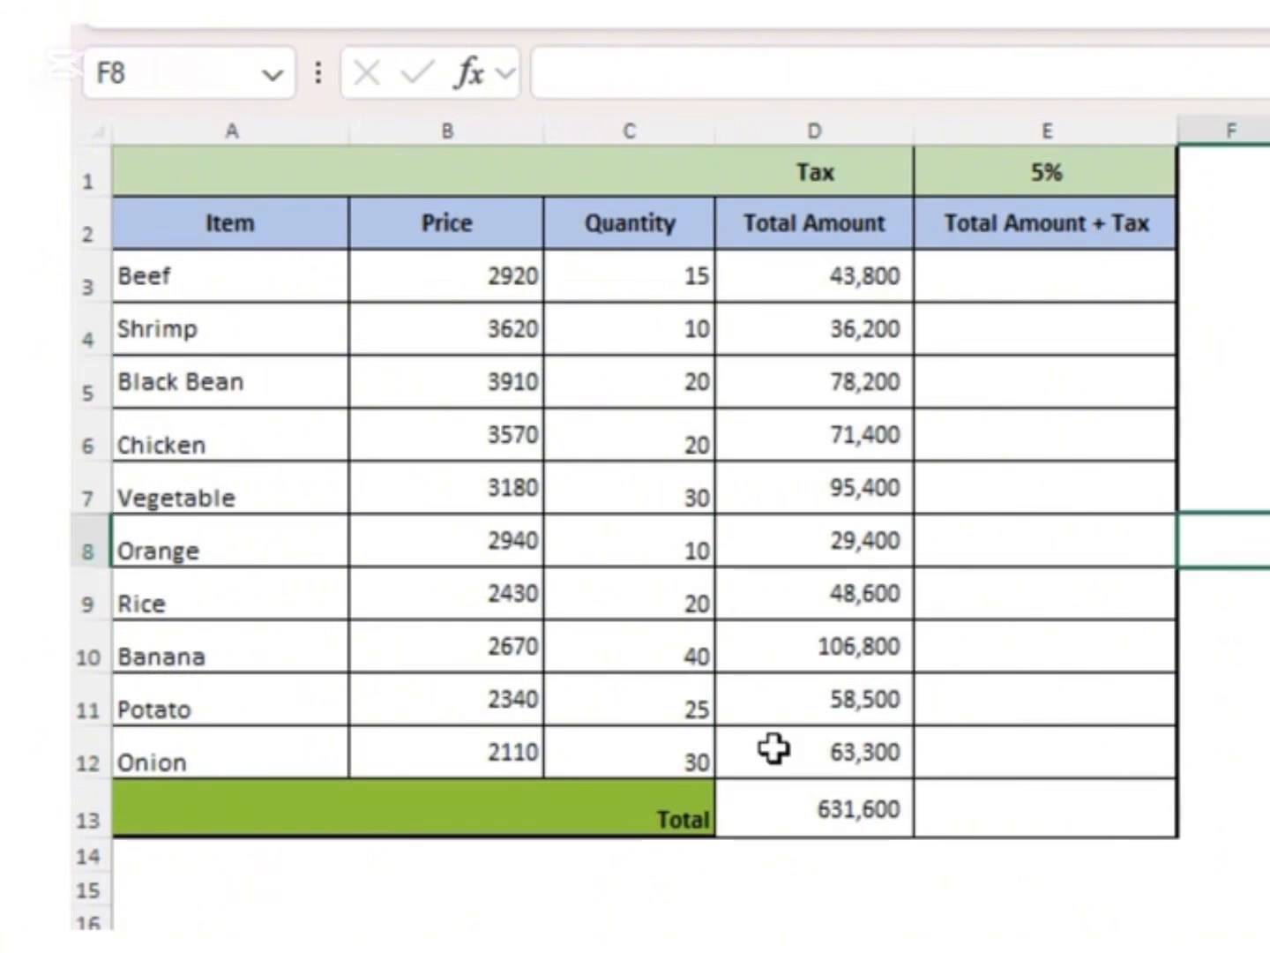
left_click(834, 807)
scroll(1009, 682, "down", 1)
scroll(1010, 682, "down", 1)
left_click(885, 790)
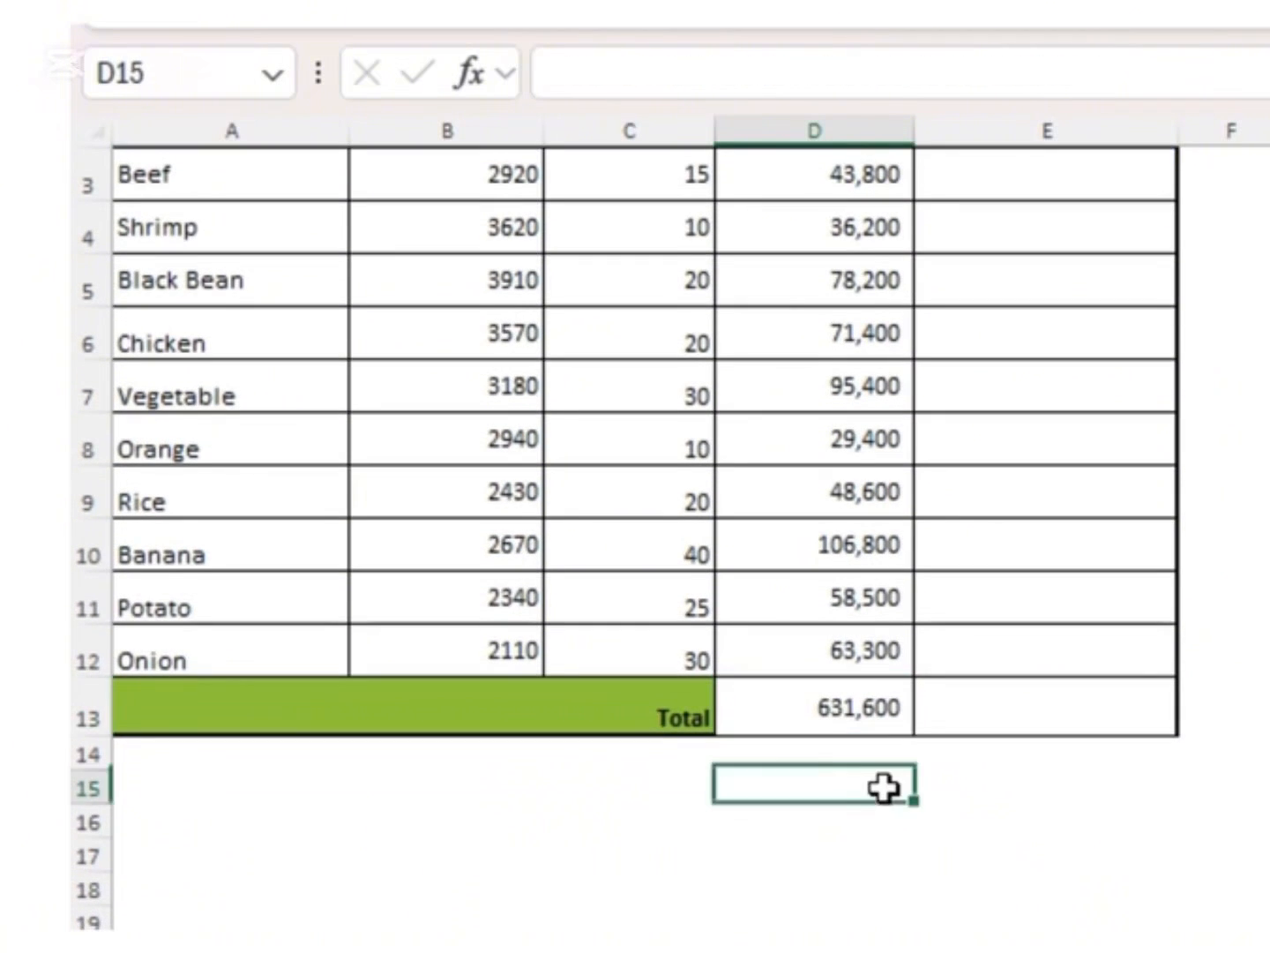
Step: Replace the long addition formula in D13 of the Total row with =SUM(D3:D12)
left_click(868, 704)
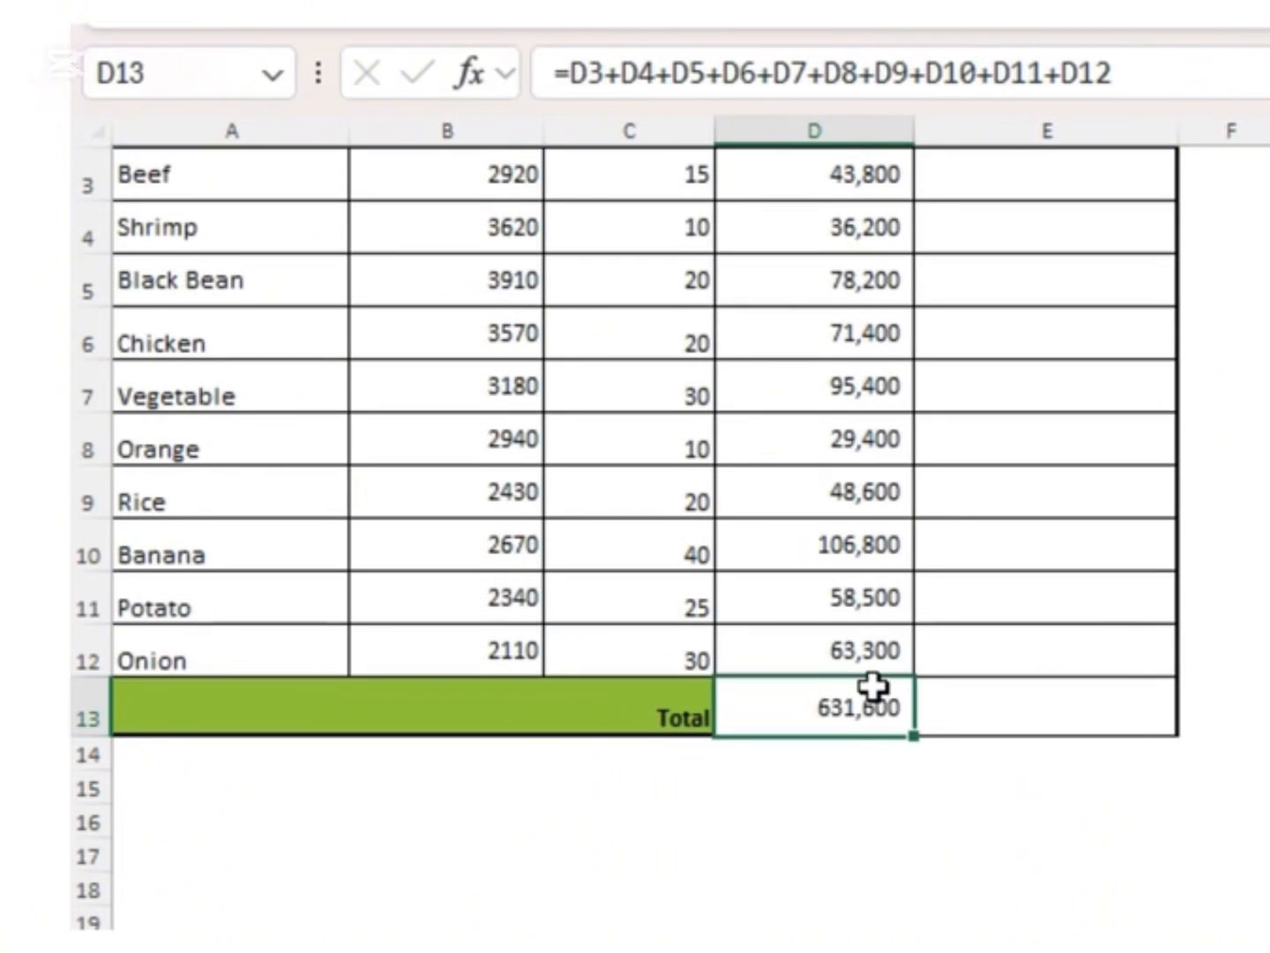
scroll(874, 687, "up", 2)
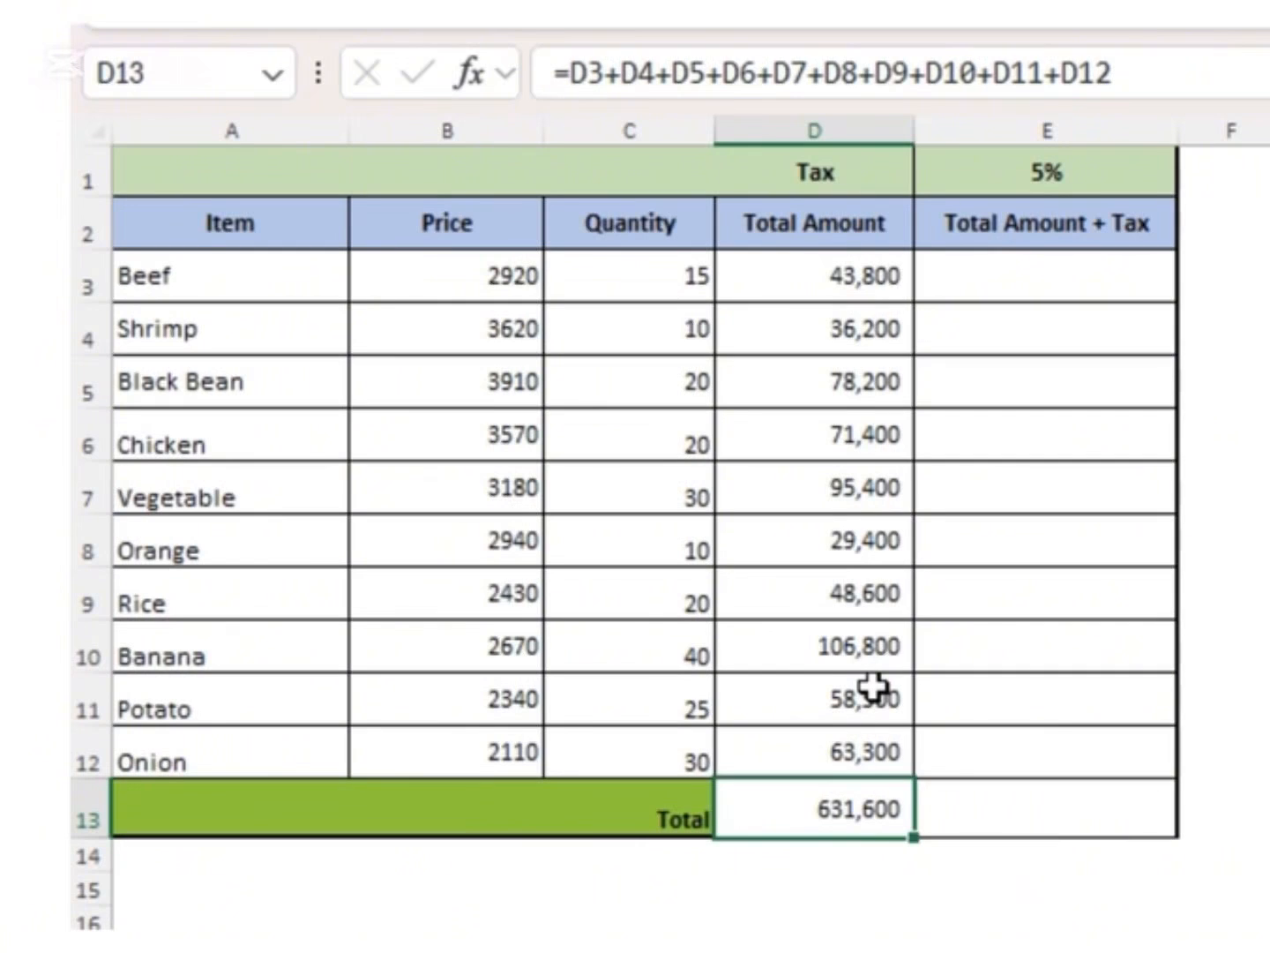
type("=su")
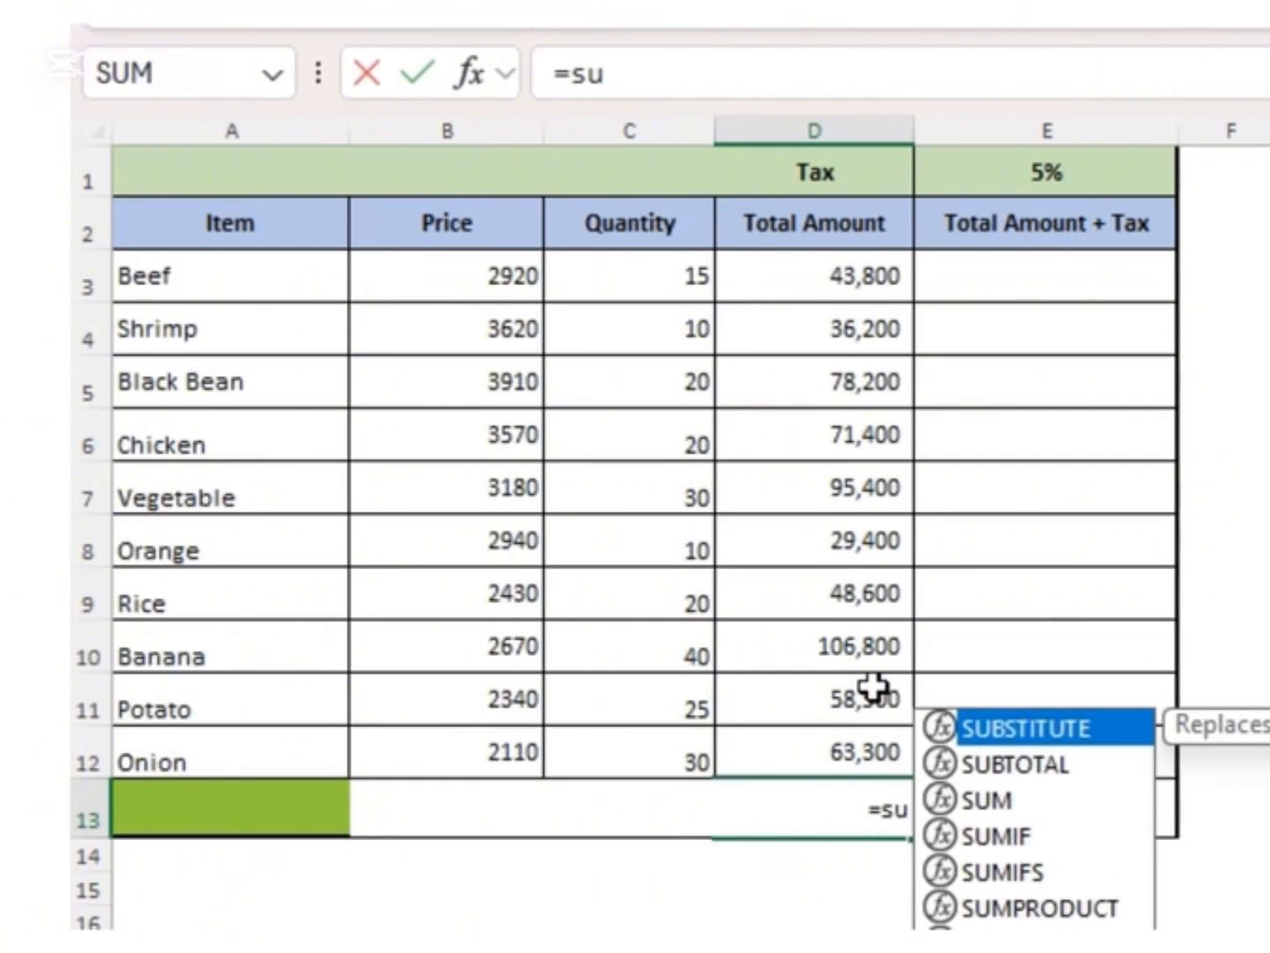
type("m")
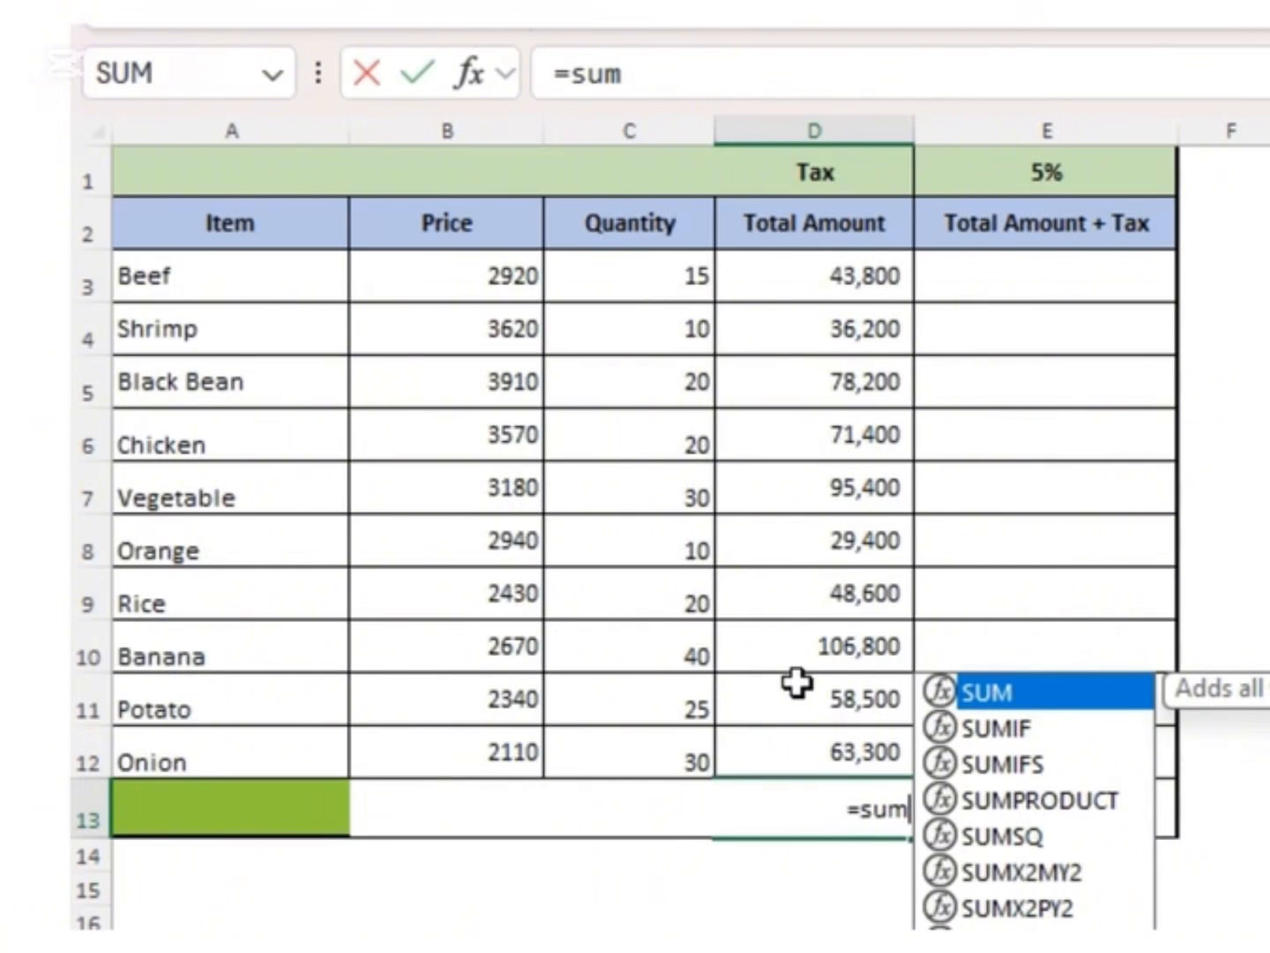
type("(")
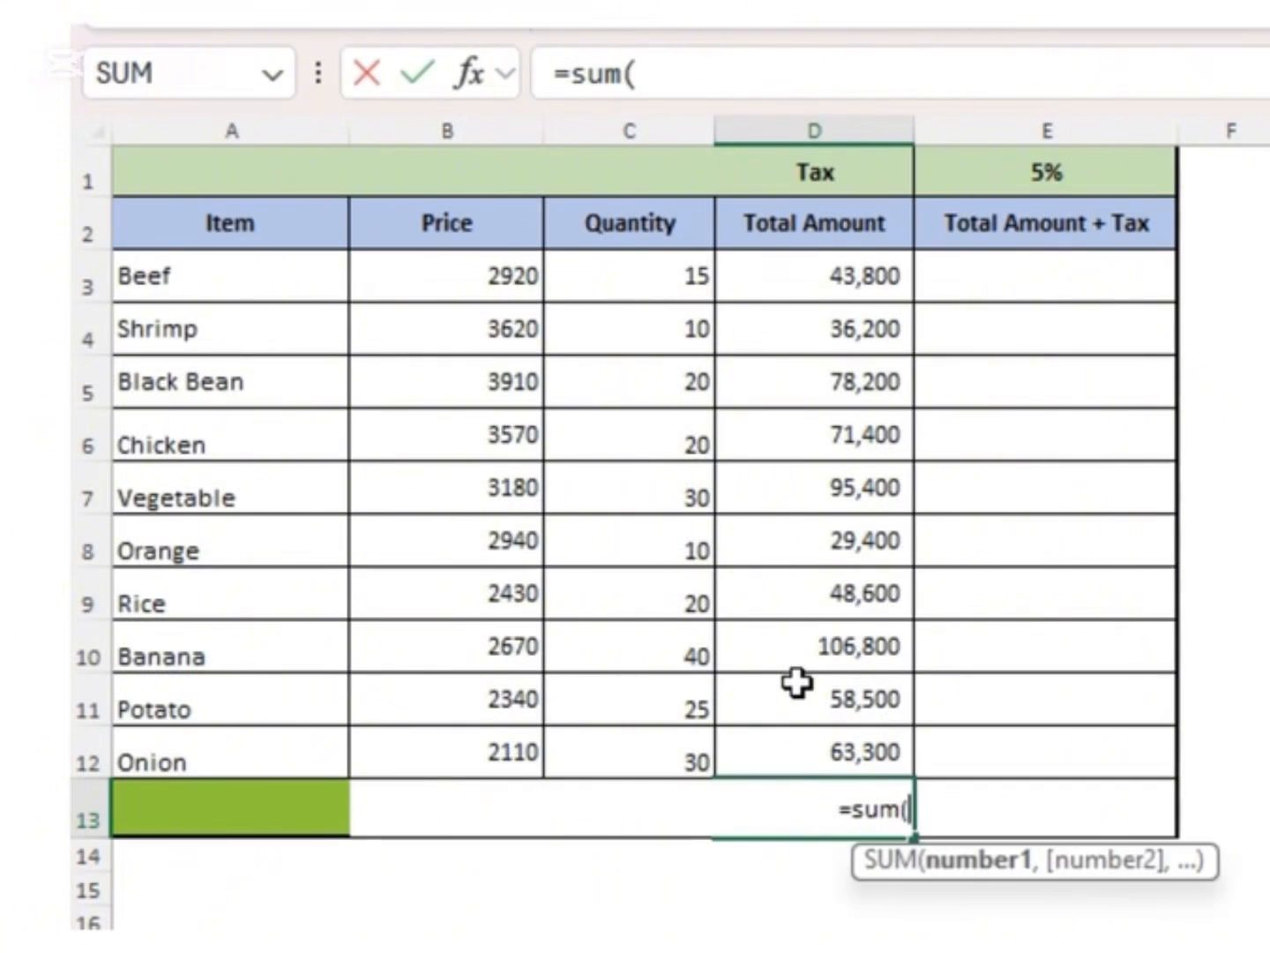
left_click_drag(856, 269, 829, 742)
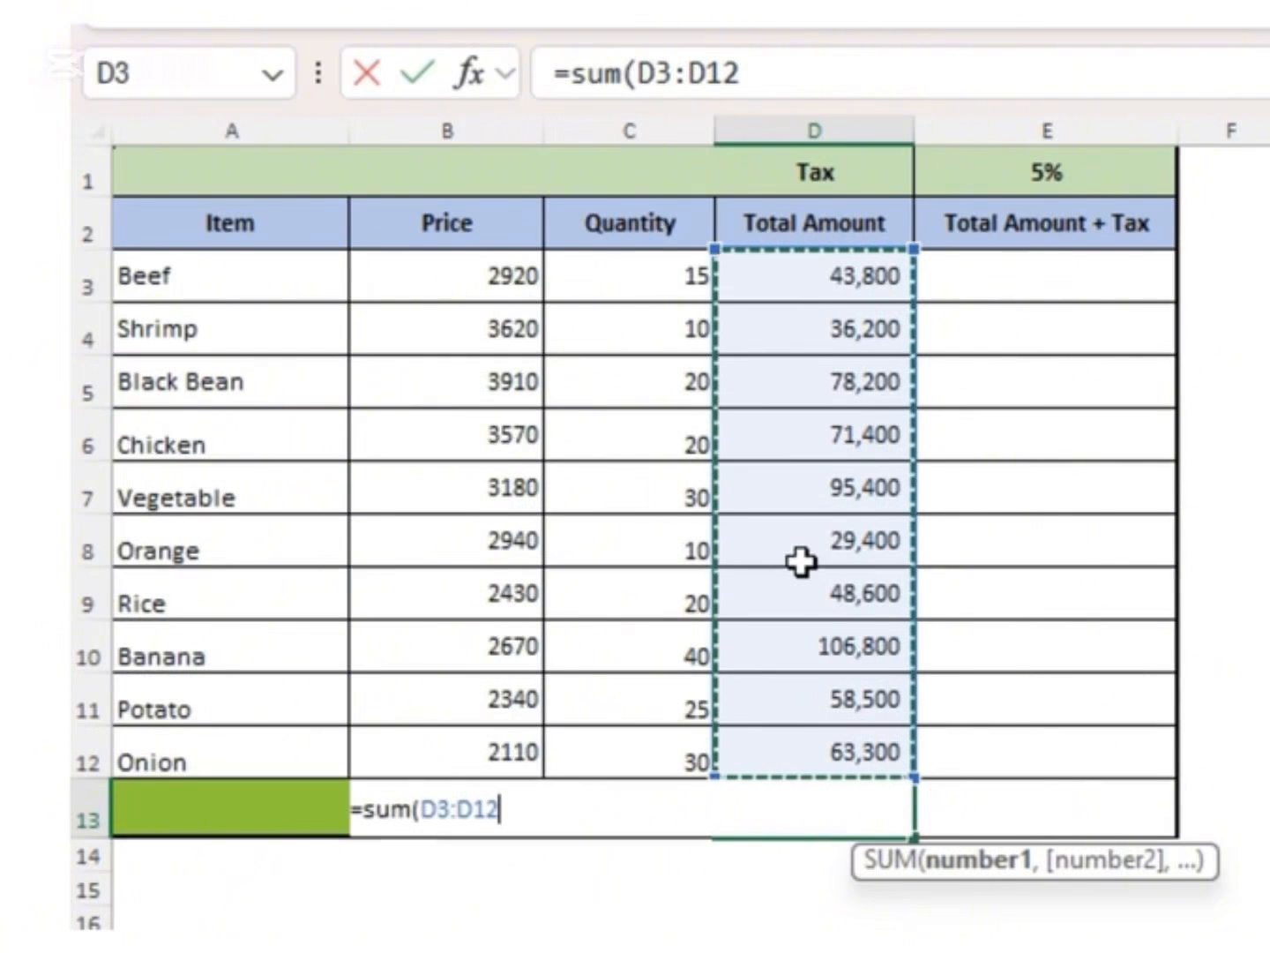
type(")")
key("Return")
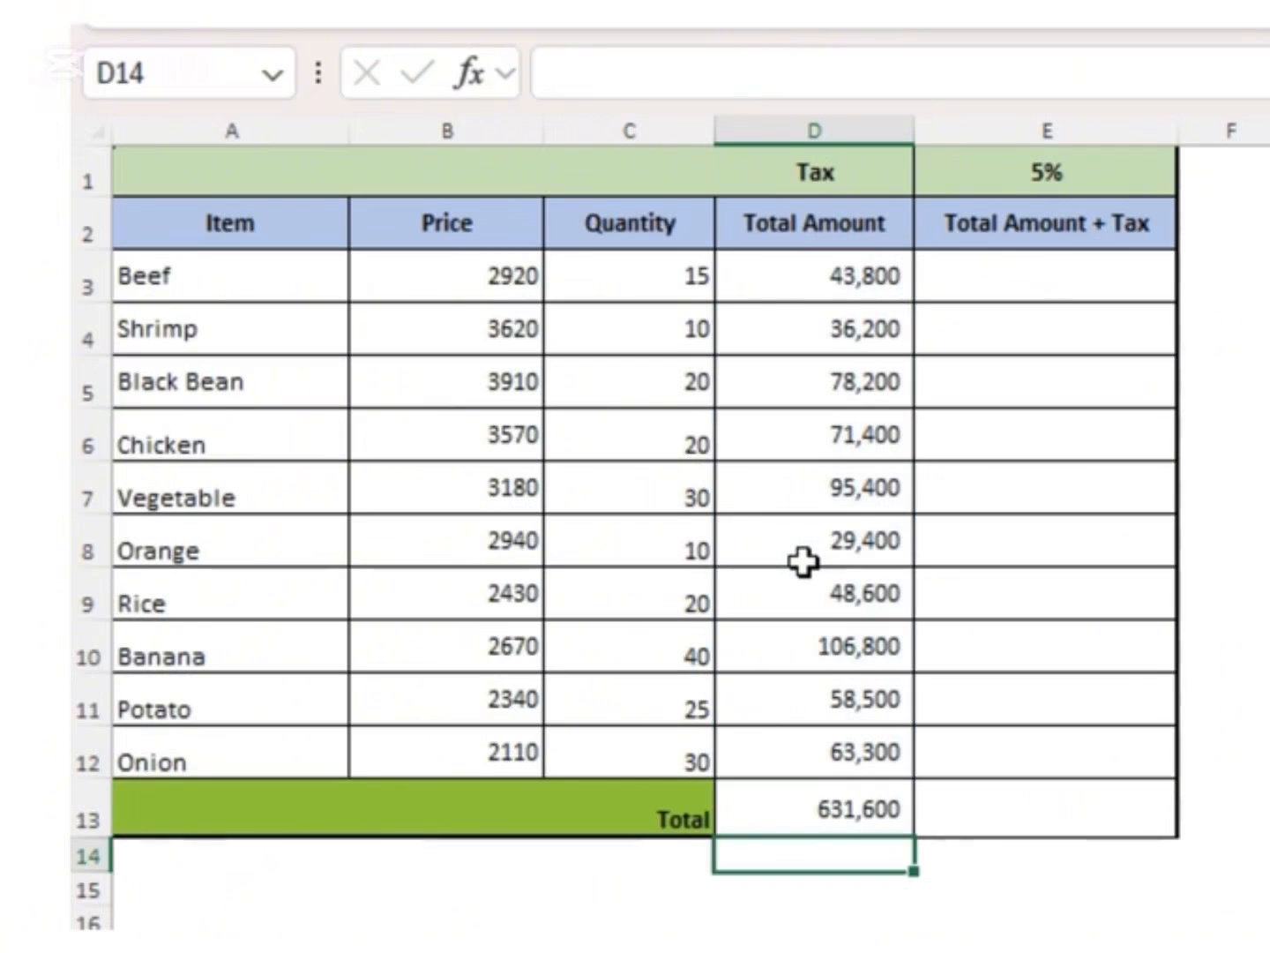
left_click(854, 806)
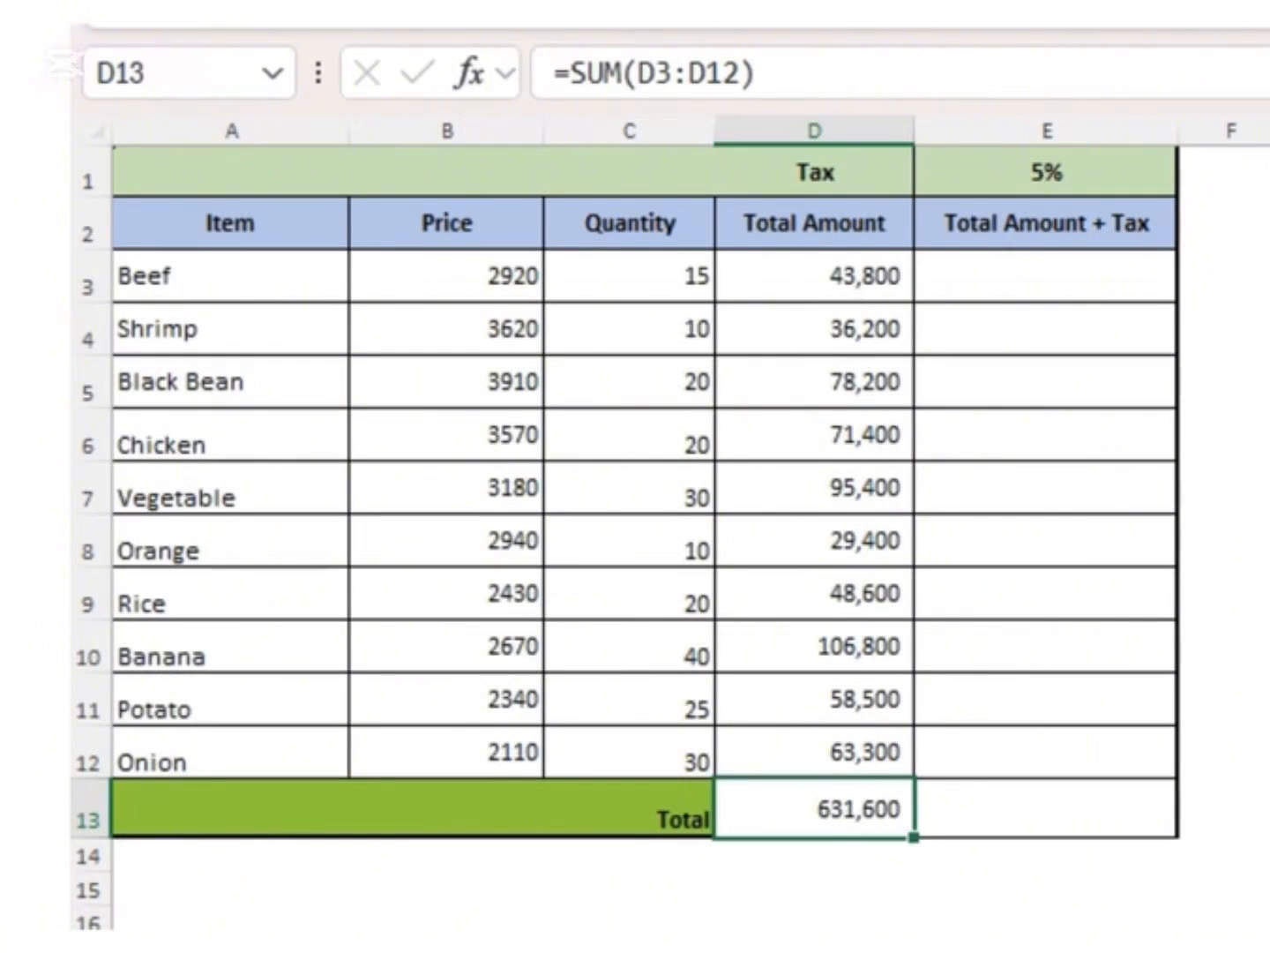
scroll(808, 635, "down", 2)
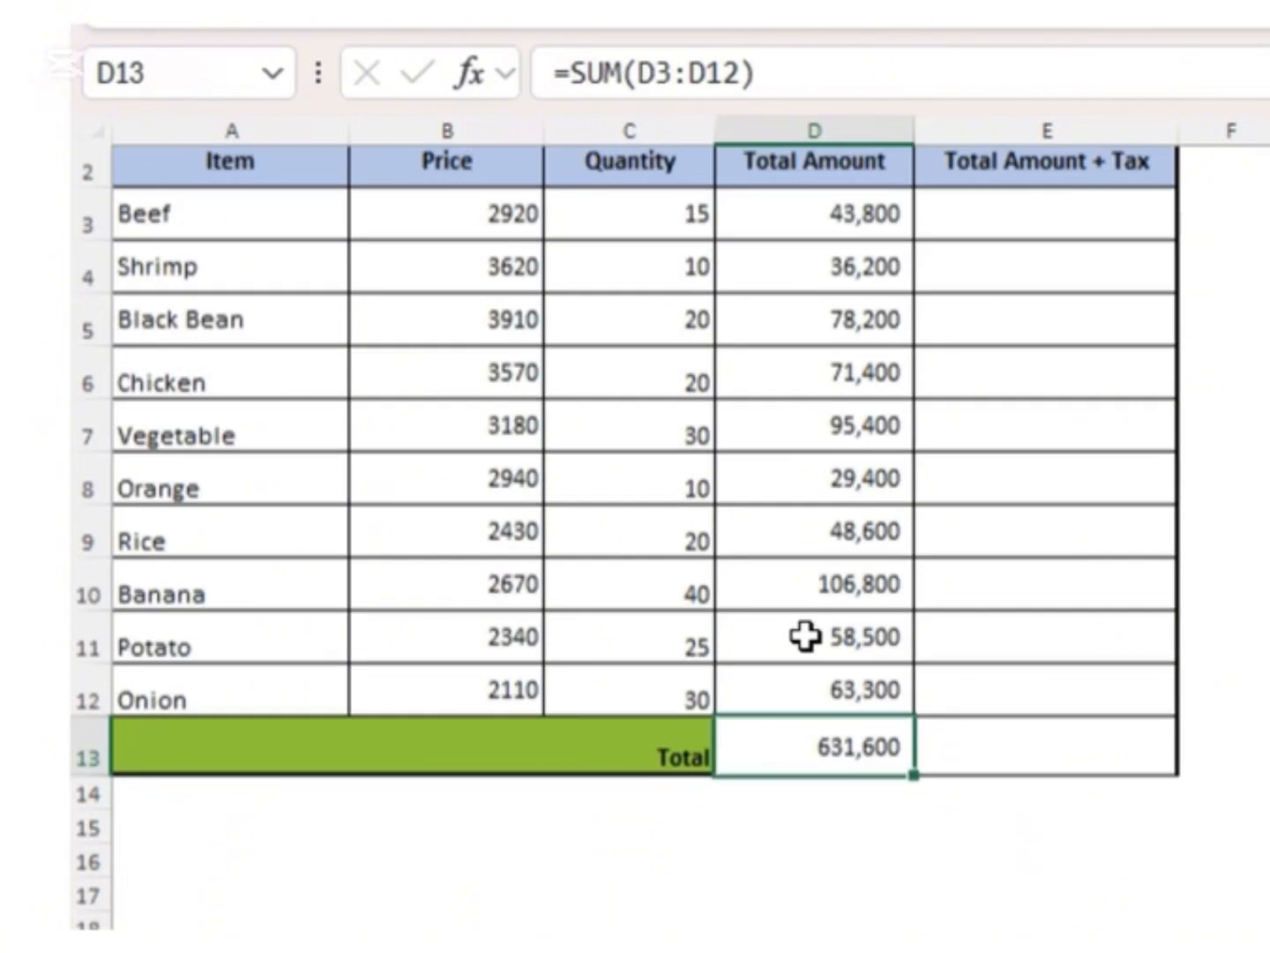
scroll(821, 606, "up", 2)
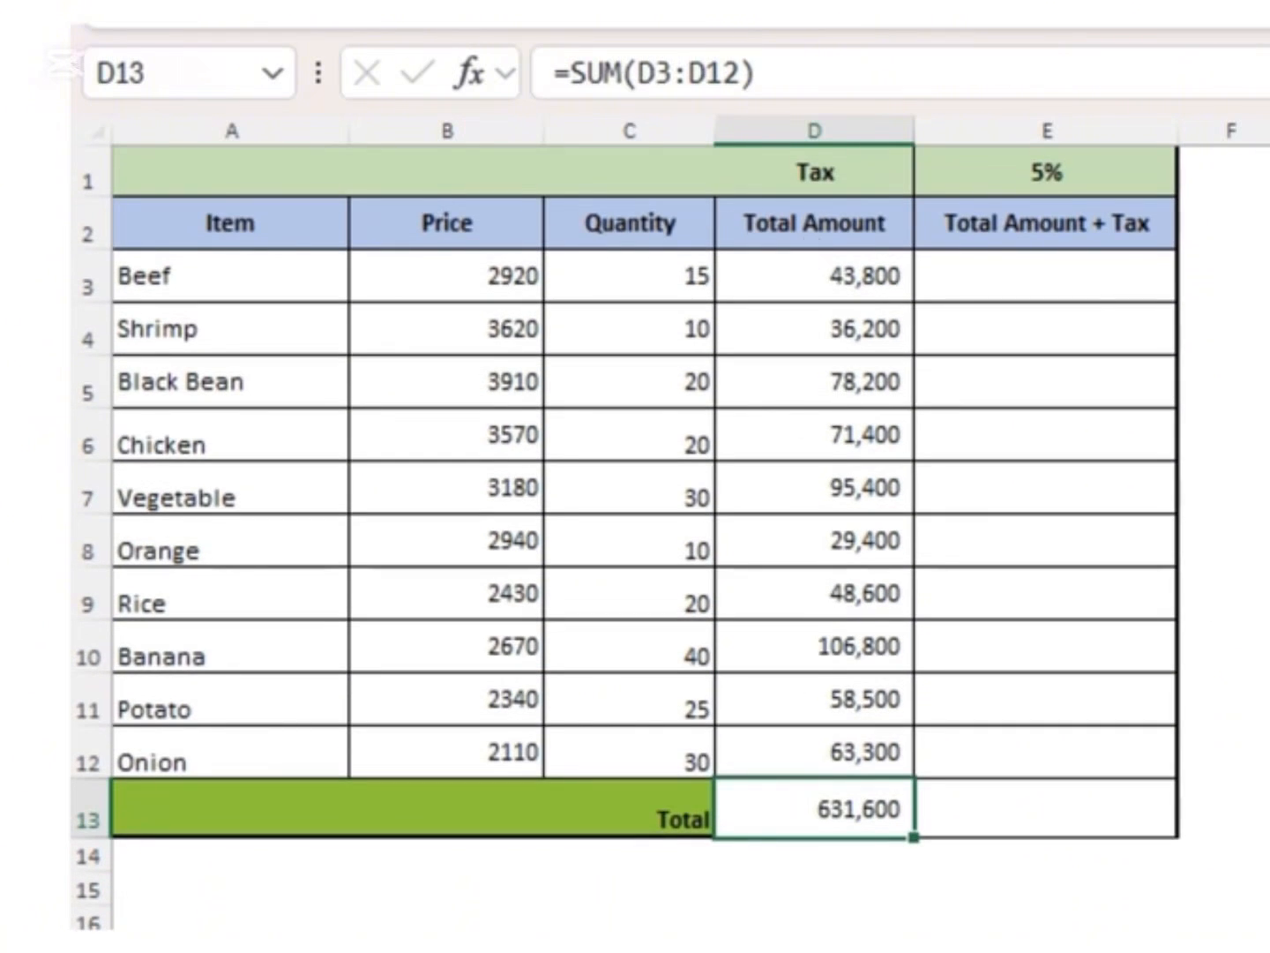